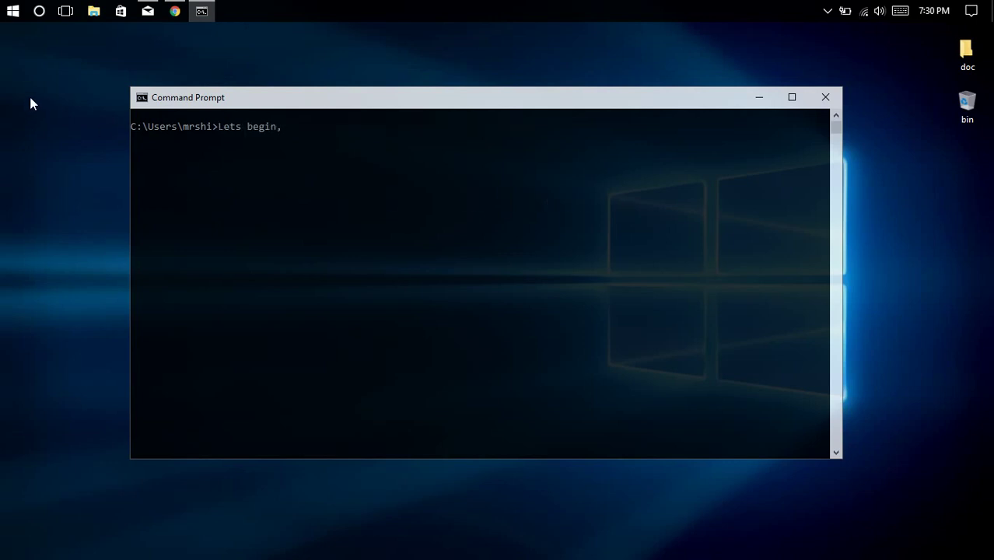
# - Open Toolwiz Care from its app folder among the pinned Start apps
pyautogui.press('super')
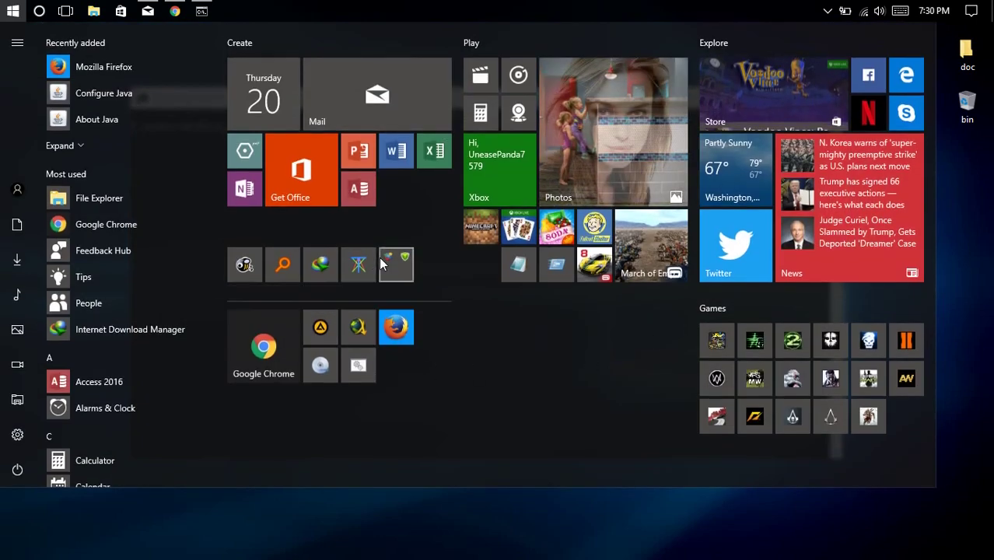
pyautogui.click(381, 264)
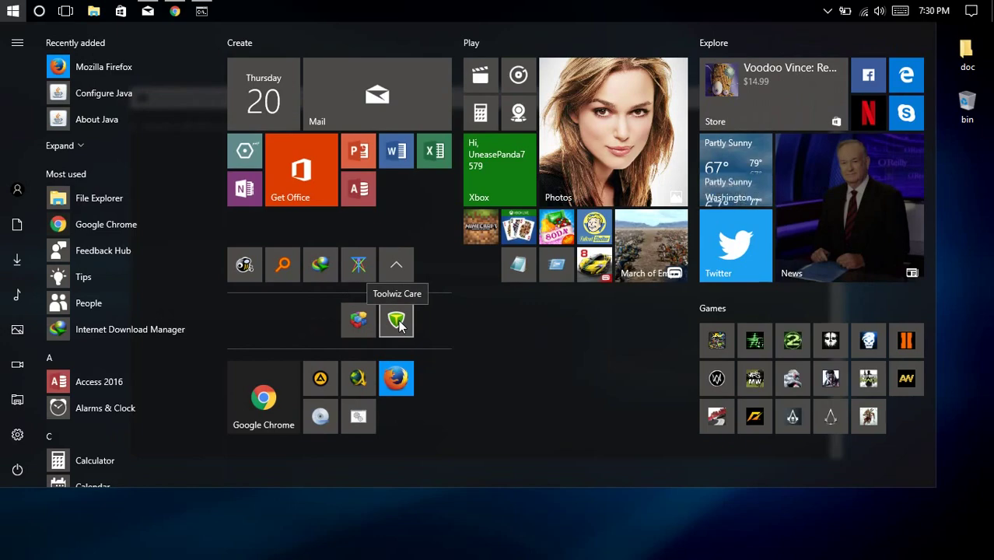
pyautogui.press('Escape')
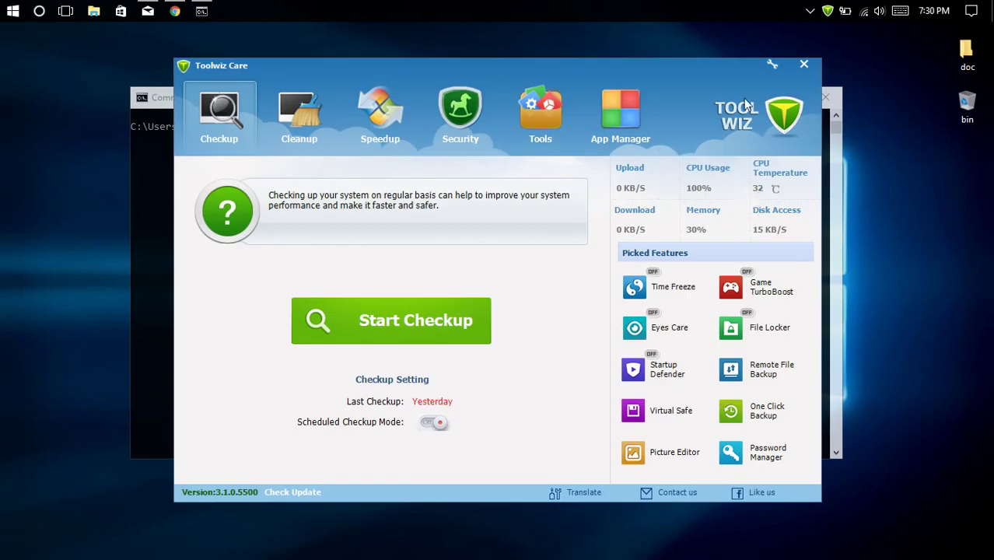
# - In the program's checkup settings, enable registry error scanning and the ActiveX Immunization, Guest account, full access share folder and Website Immunization checks
pyautogui.click(771, 67)
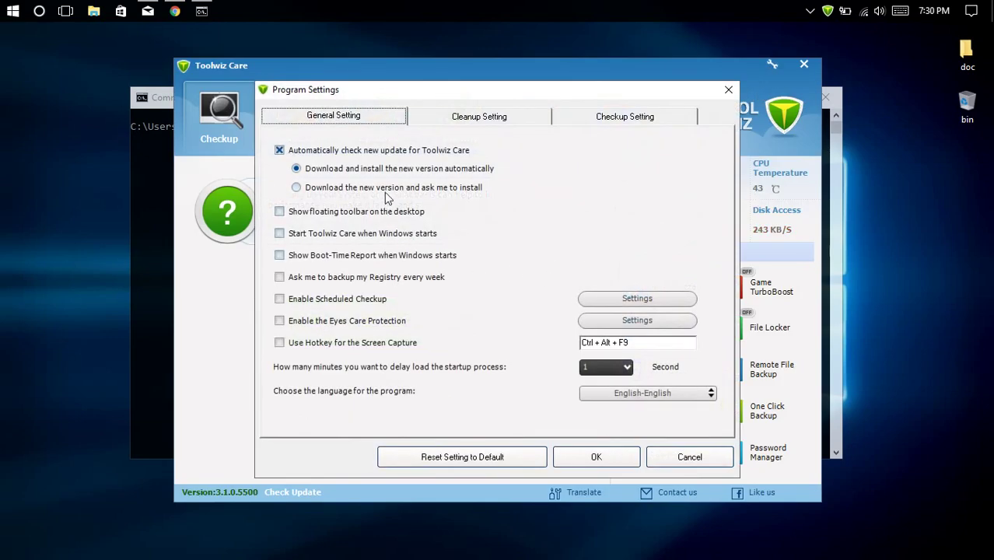
pyautogui.click(448, 122)
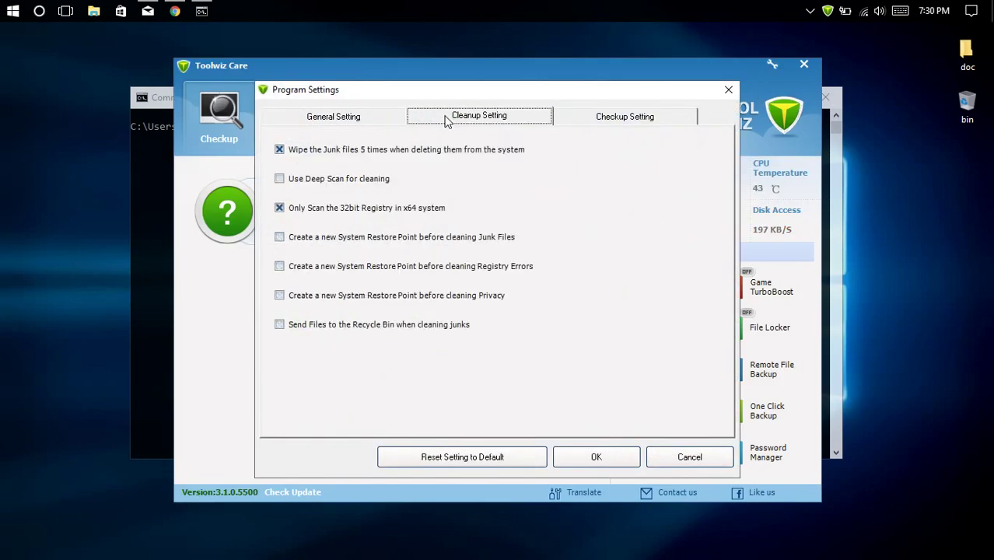
pyautogui.click(569, 121)
pyautogui.click(311, 153)
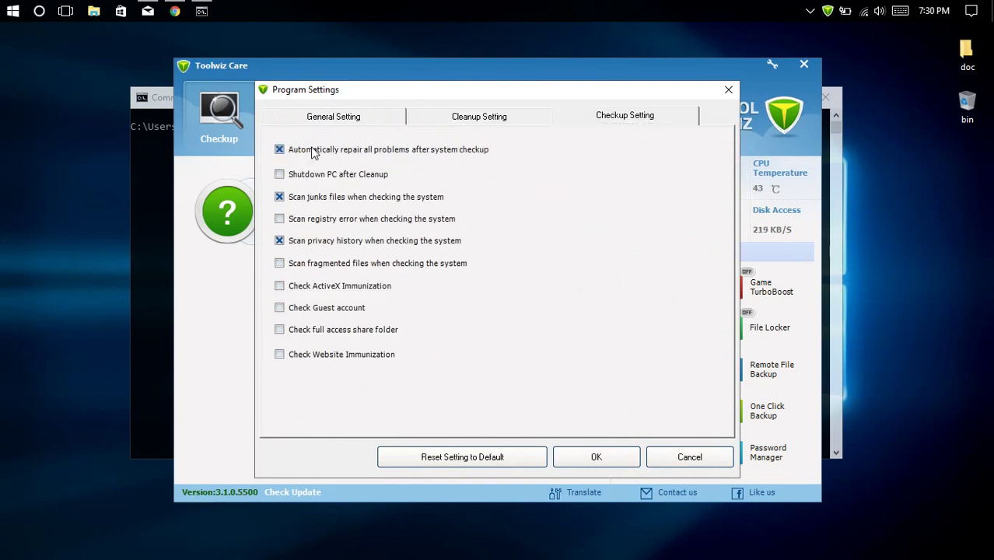
pyautogui.click(303, 288)
pyautogui.click(323, 333)
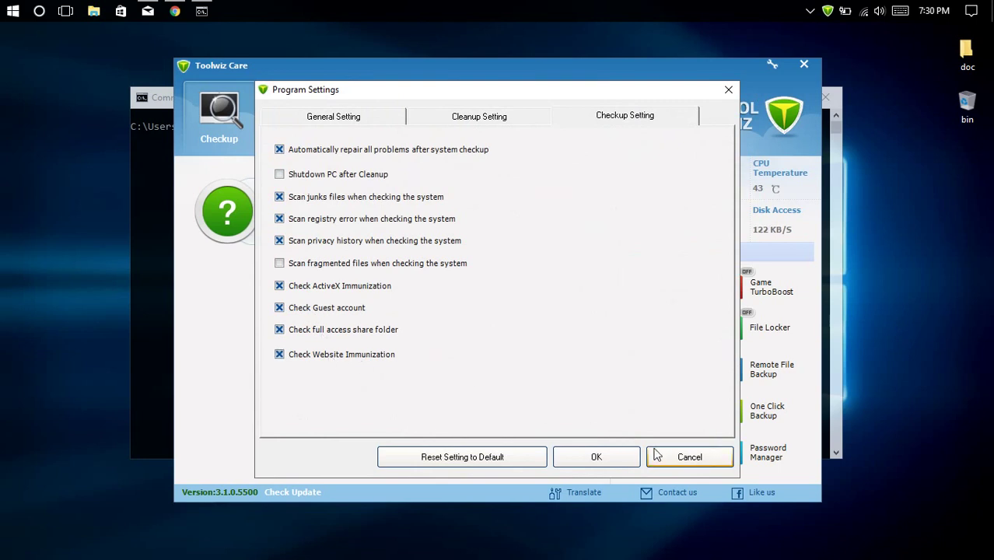
pyautogui.click(602, 454)
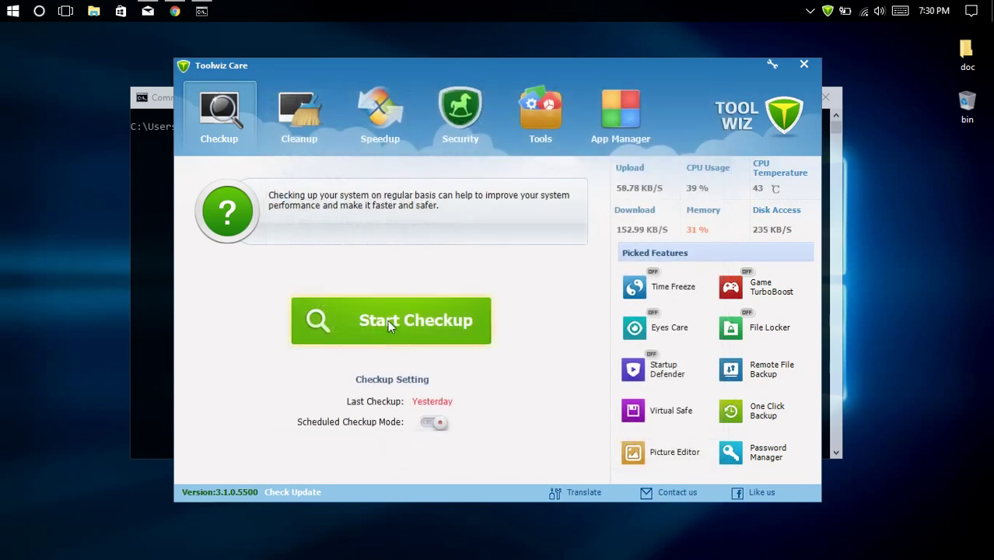
# - Start the system checkup and look through the list of security checks
pyautogui.click(391, 325)
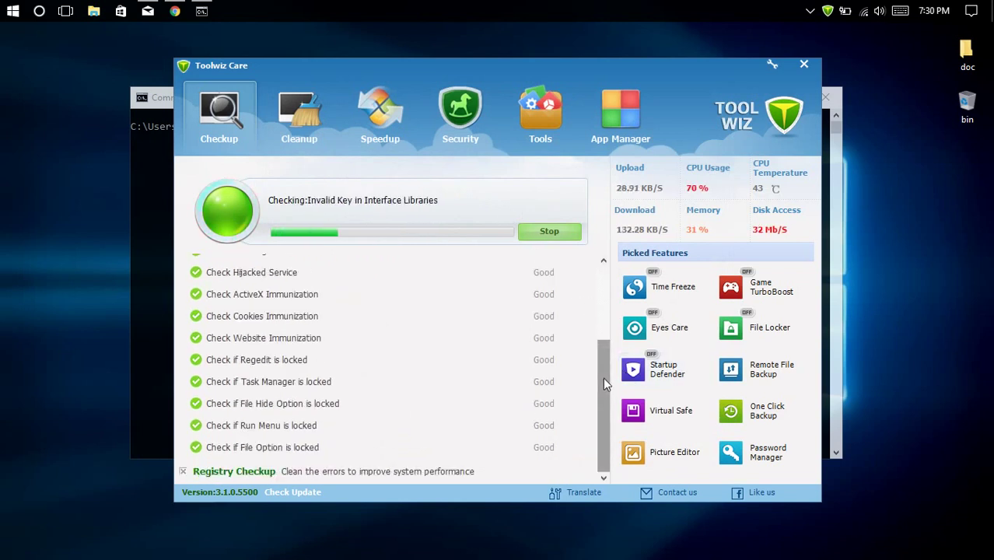
pyautogui.moveTo(603, 378); pyautogui.dragTo(582, 271)
pyautogui.scroll(5, 389, 364)
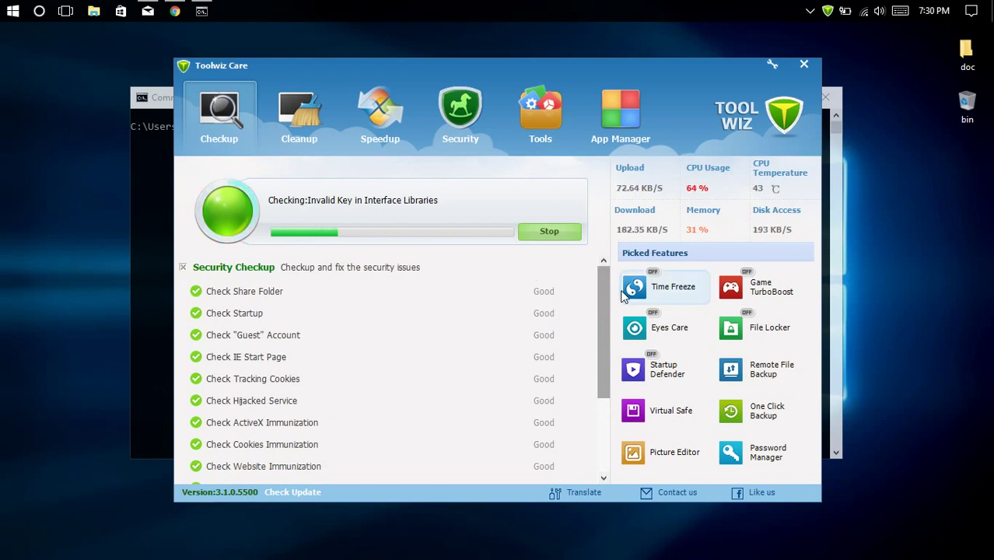
pyautogui.moveTo(603, 296); pyautogui.dragTo(537, 211)
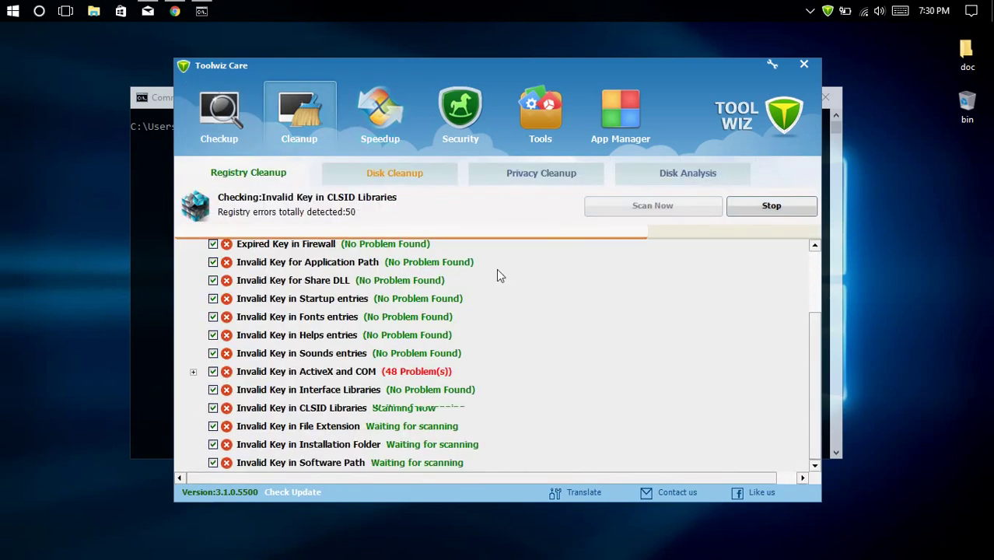
# - Examine the Registry Cleanup scan list and the other feature sections, ending back at the running checkup
pyautogui.moveTo(815, 336); pyautogui.dragTo(799, 359)
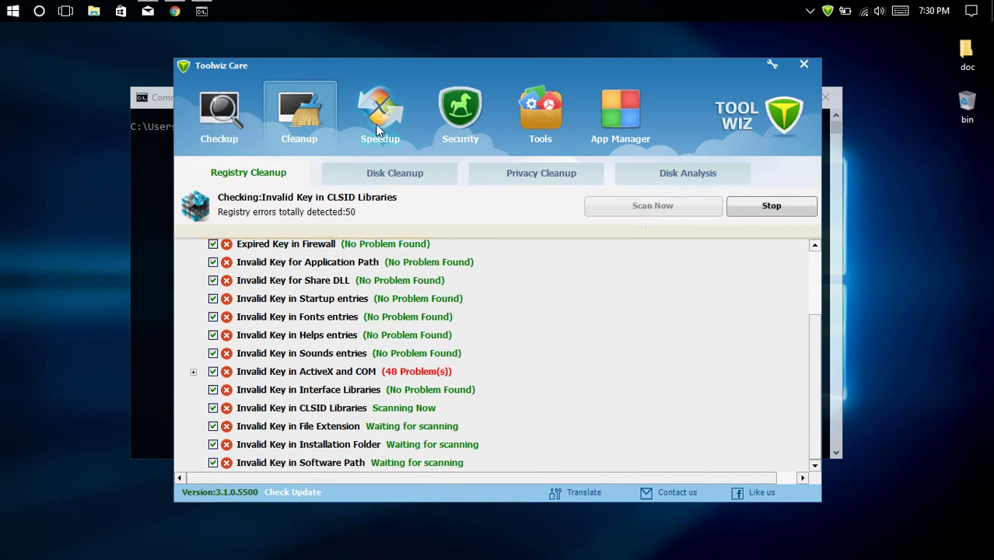
pyautogui.click(460, 111)
pyautogui.click(520, 99)
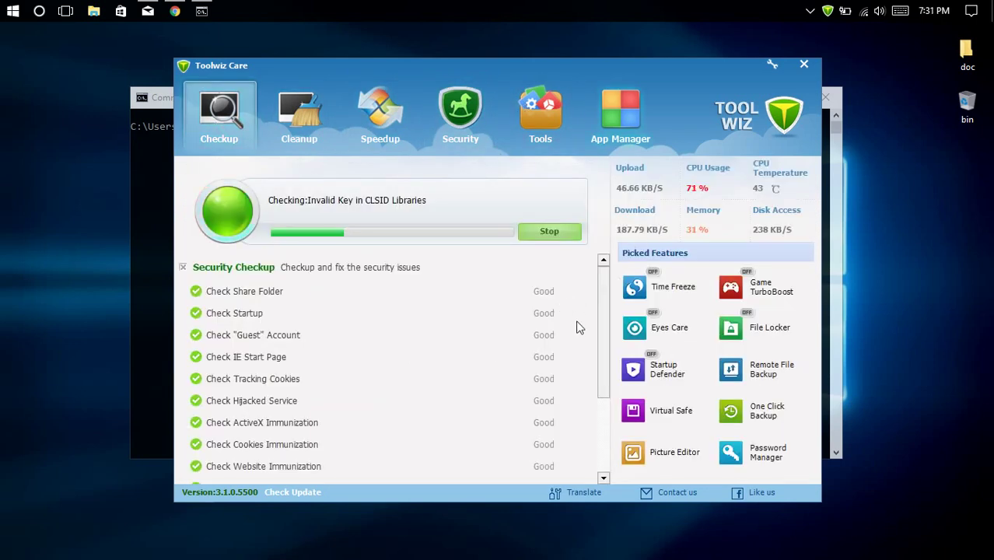
pyautogui.moveTo(604, 315); pyautogui.dragTo(627, 311)
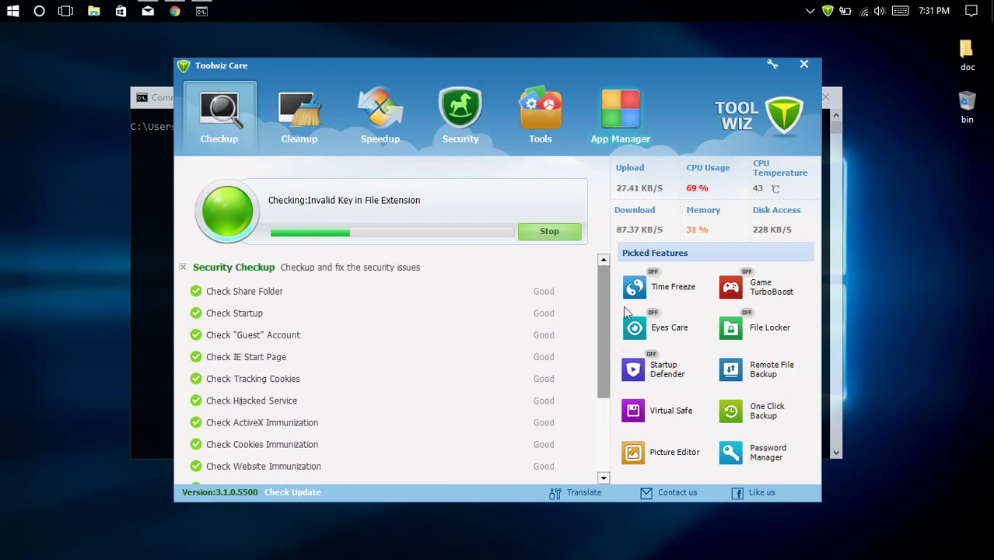
# - Refresh the desktop four times and move the Toolwiz Care window aside
pyautogui.rightClick(28, 82)
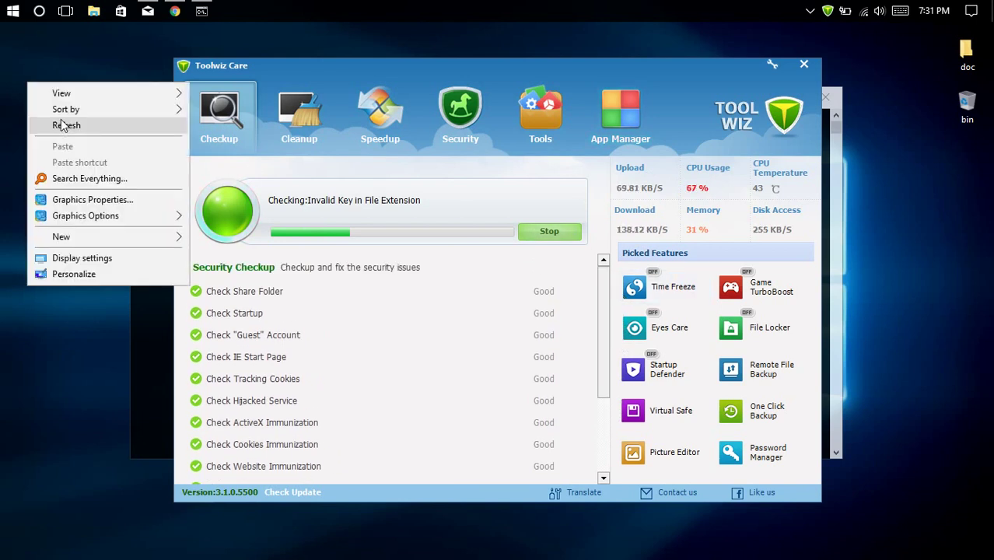
pyautogui.click(63, 126)
pyautogui.rightClick(82, 164)
pyautogui.click(116, 206)
pyautogui.rightClick(97, 179)
pyautogui.click(121, 220)
pyautogui.rightClick(76, 137)
pyautogui.click(117, 179)
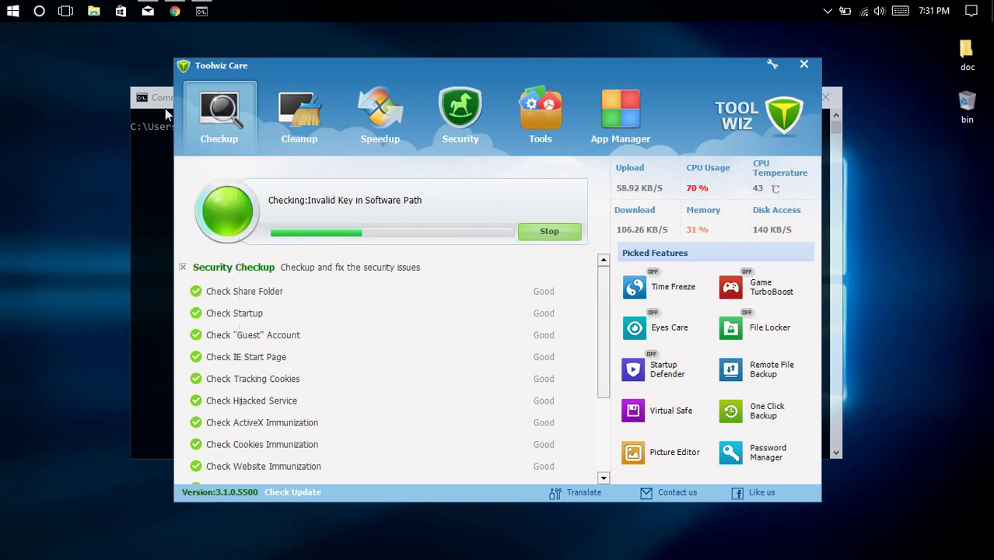
pyautogui.moveTo(390, 69); pyautogui.dragTo(457, 74)
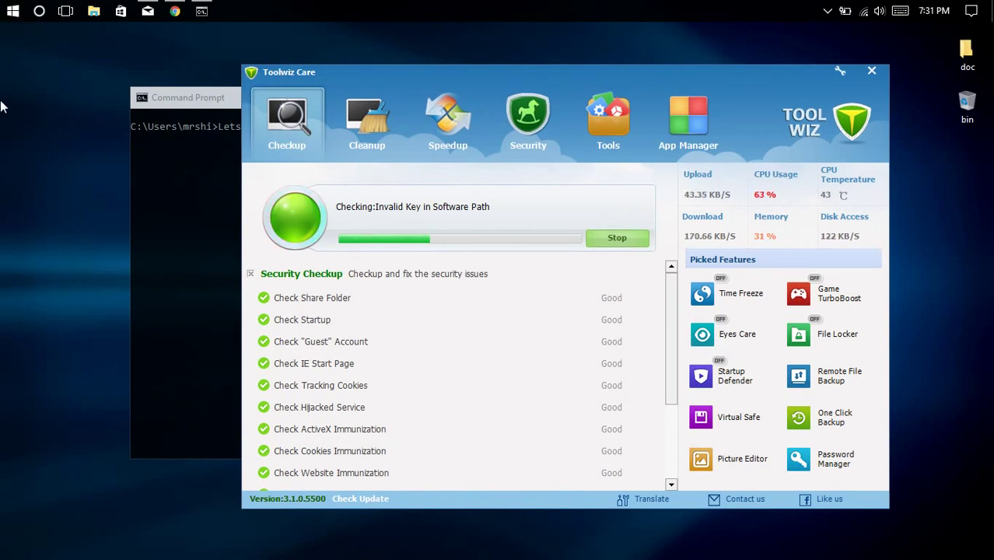
# - Search for "tempclea" in Everything, select tempcleaner.bat in D:\BLACKdoor and close the search window
pyautogui.click(12, 11)
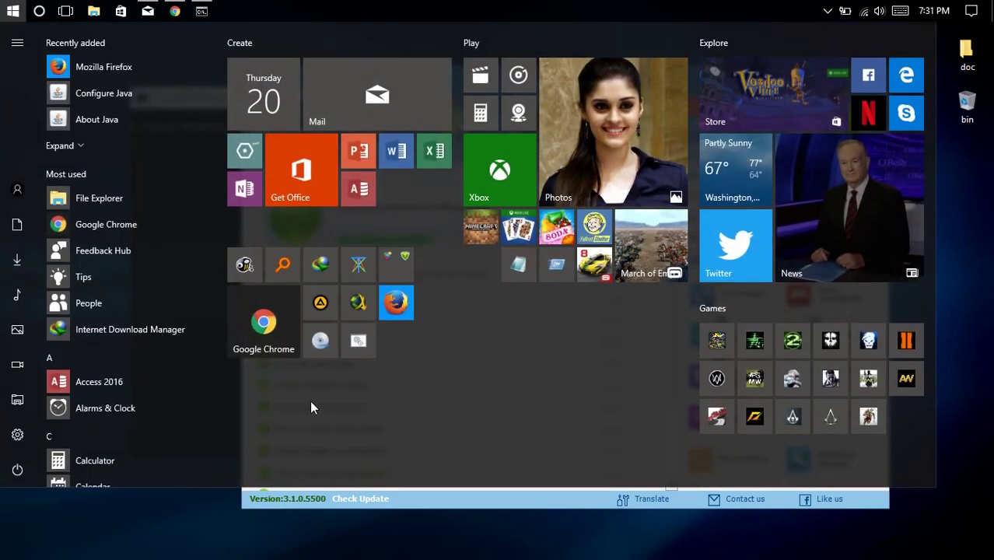
pyautogui.click(283, 268)
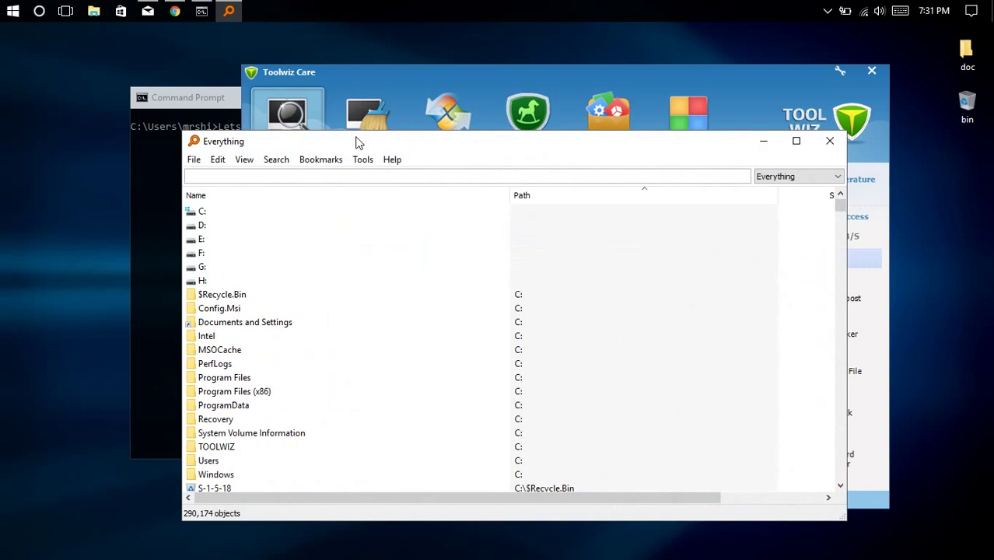
pyautogui.write('tempclea')
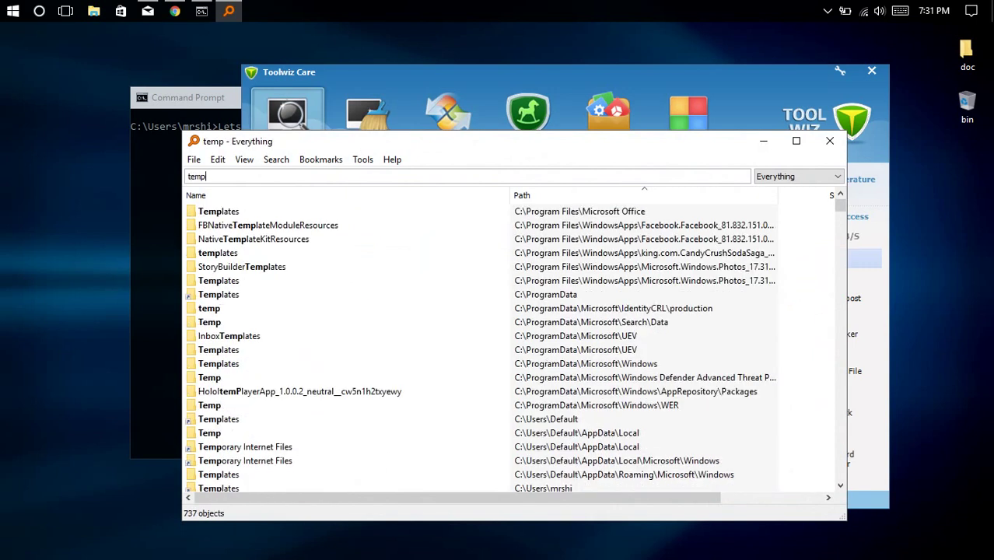
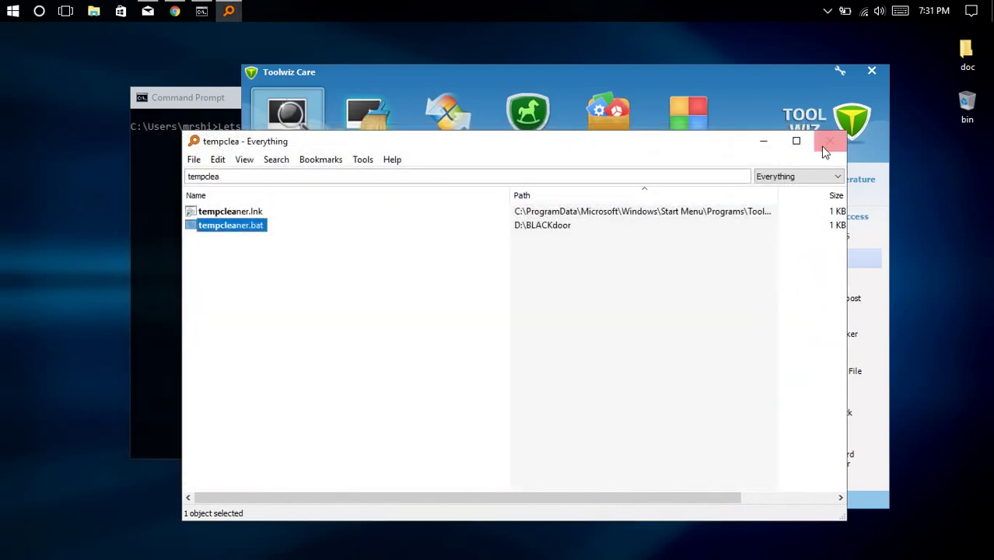
pyautogui.click(826, 141)
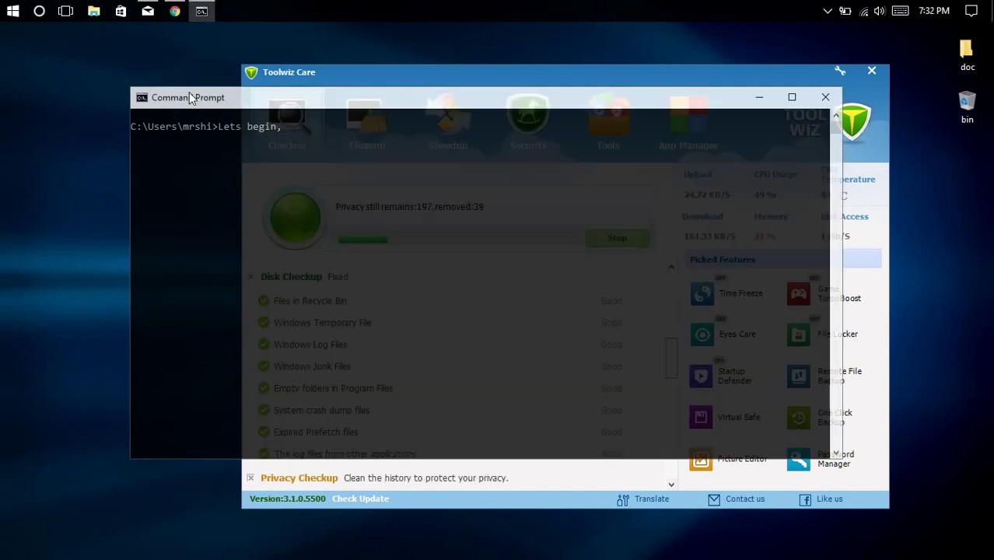
# - Open Piriform Defraggler, reposition its window and select Local Disk (C:)
pyautogui.click(13, 11)
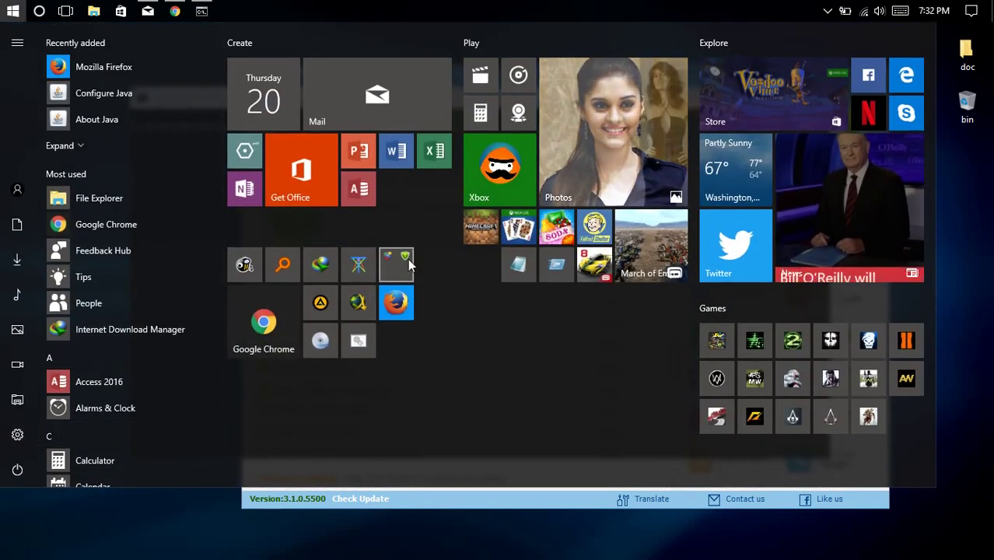
pyautogui.click(403, 261)
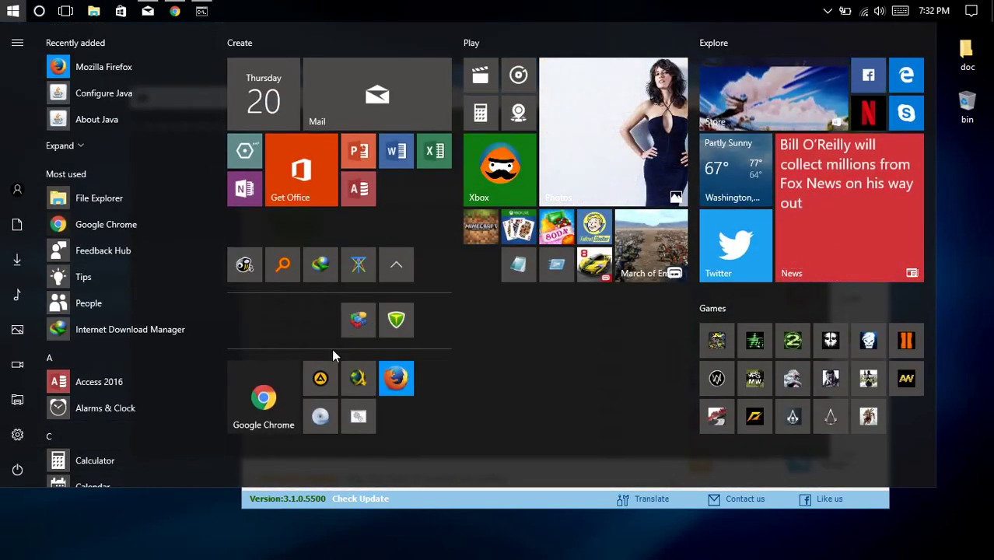
pyautogui.click(351, 327)
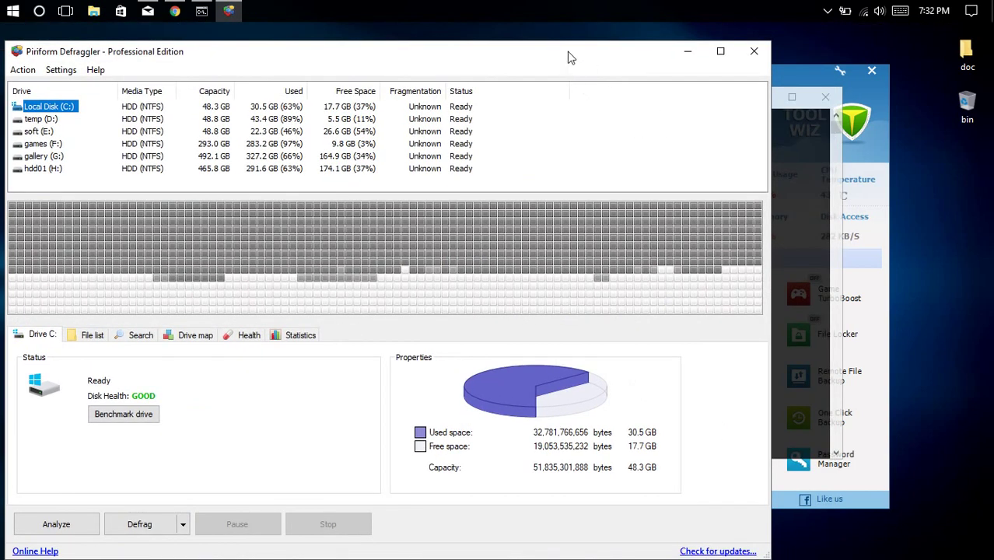
pyautogui.moveTo(568, 57); pyautogui.dragTo(591, 49)
pyautogui.click(59, 114)
pyautogui.press('Up')
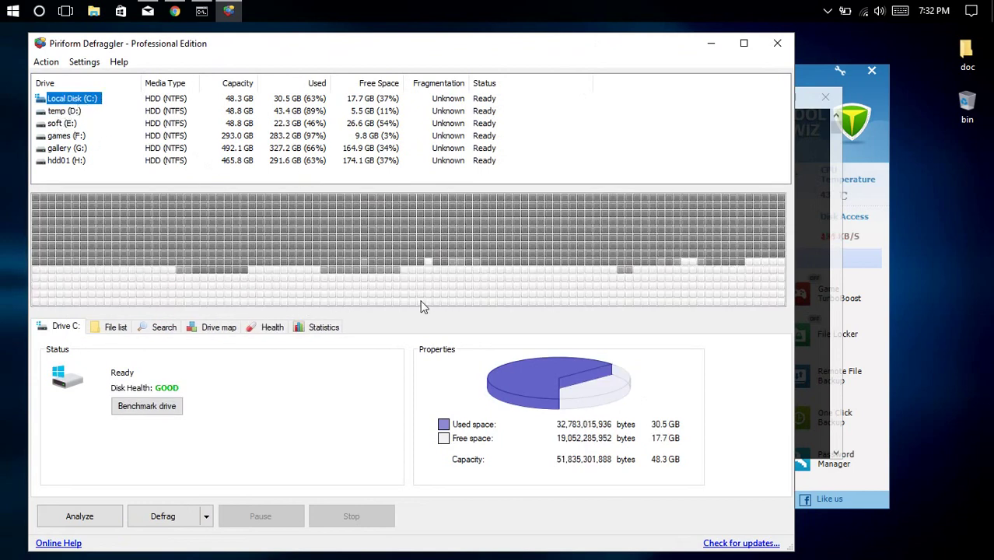
# - Return to Toolwiz Care, review the checkup results and close the program
pyautogui.click(811, 72)
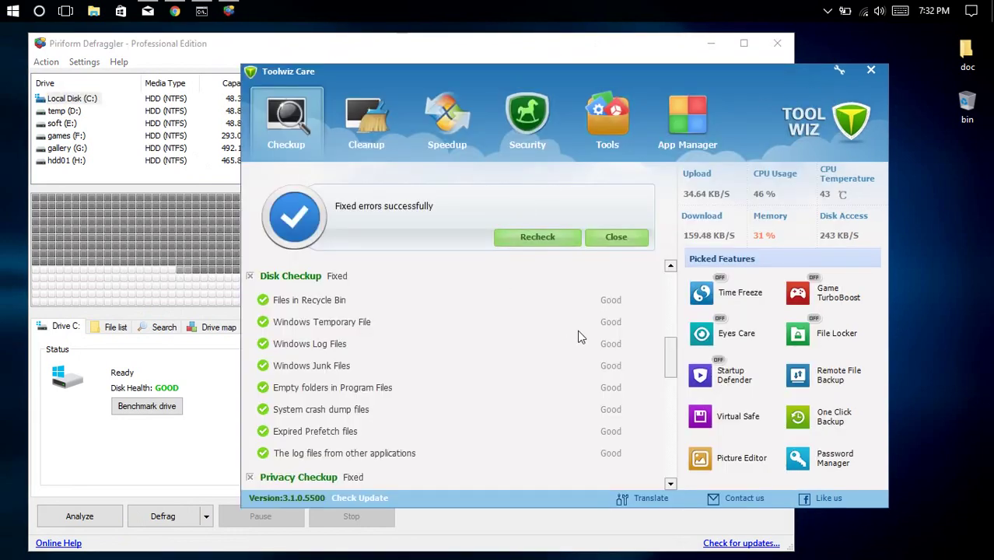
pyautogui.moveTo(671, 358); pyautogui.dragTo(671, 459)
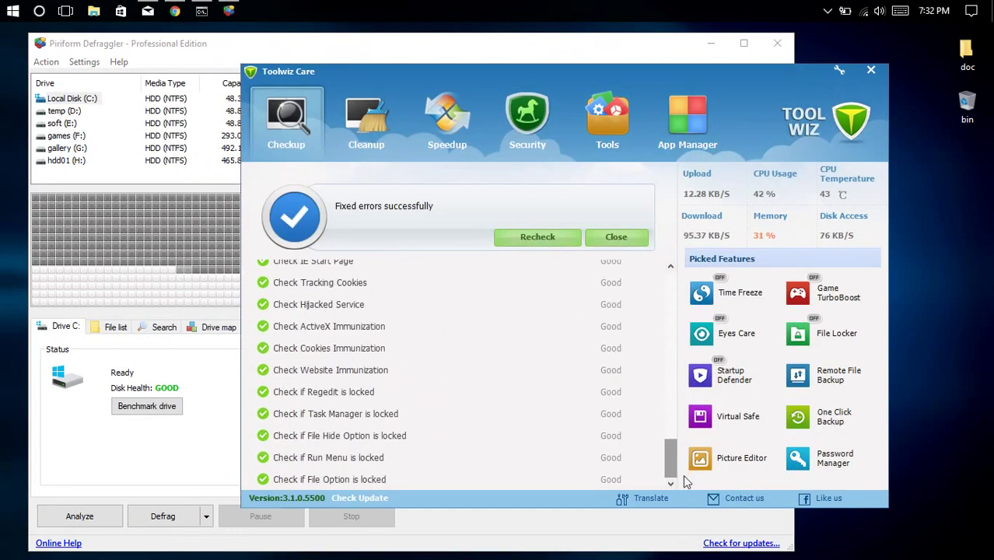
pyautogui.click(871, 72)
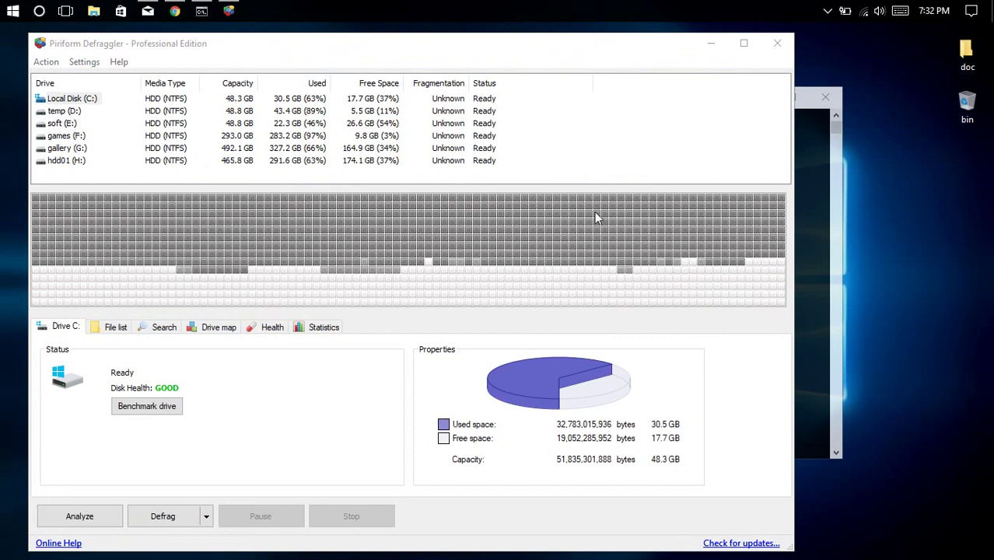
# - Start a full Defrag of Local Disk (C:) in Defraggler
pyautogui.click(68, 110)
pyautogui.click(71, 96)
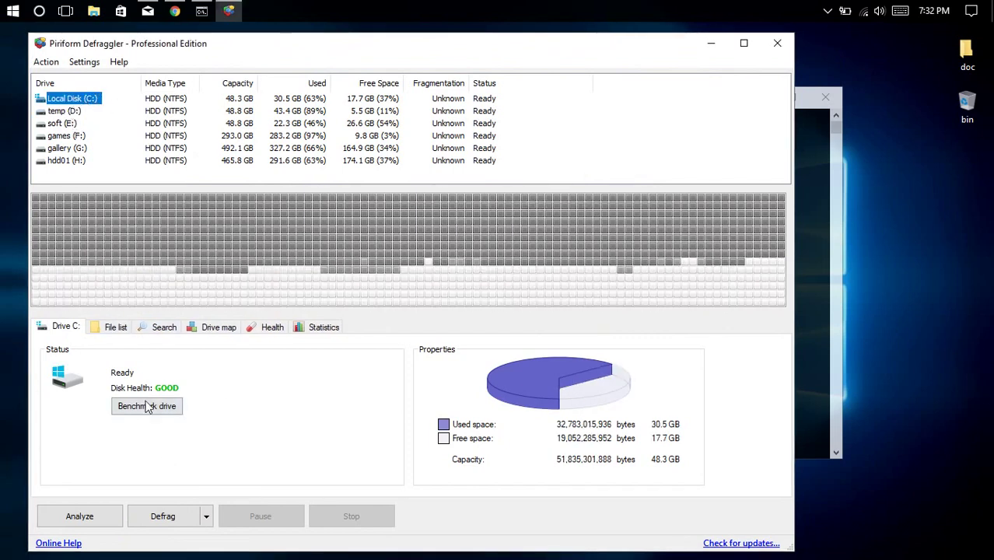
pyautogui.click(206, 517)
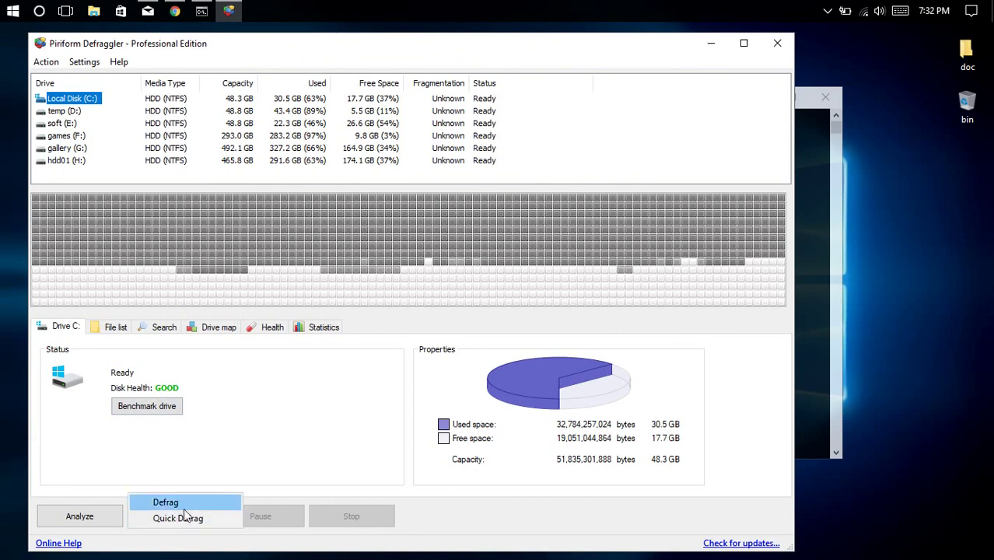
pyautogui.click(184, 504)
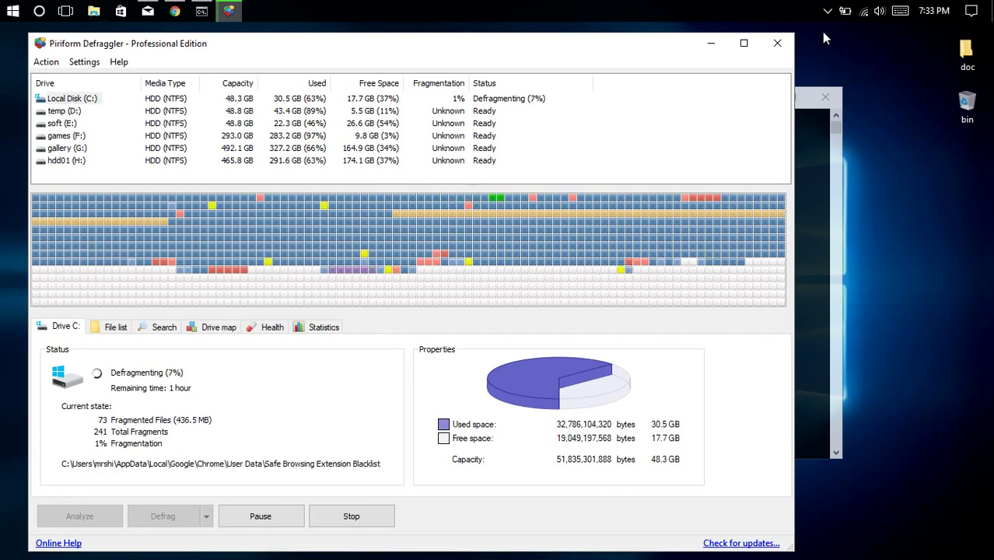
# - Switch to the Command Prompt window, shift it slightly, and clear the note "Lets begin," from the prompt line
pyautogui.click(805, 190)
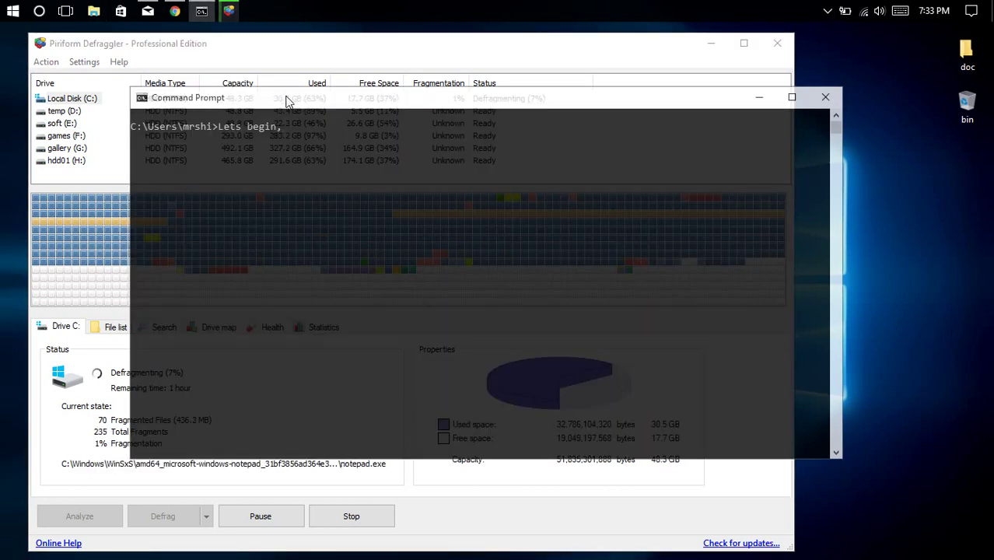
pyautogui.moveTo(289, 102); pyautogui.dragTo(302, 125)
pyautogui.press('BackSpace')
pyautogui.press('BackSpace')
pyautogui.press('BackSpace')
pyautogui.press('BackSpace')
pyautogui.press('BackSpace')
pyautogui.press('BackSpace')
pyautogui.press('BackSpace')
pyautogui.press('BackSpace')
pyautogui.press('BackSpace')
pyautogui.press('BackSpace')
pyautogui.press('BackSpace')
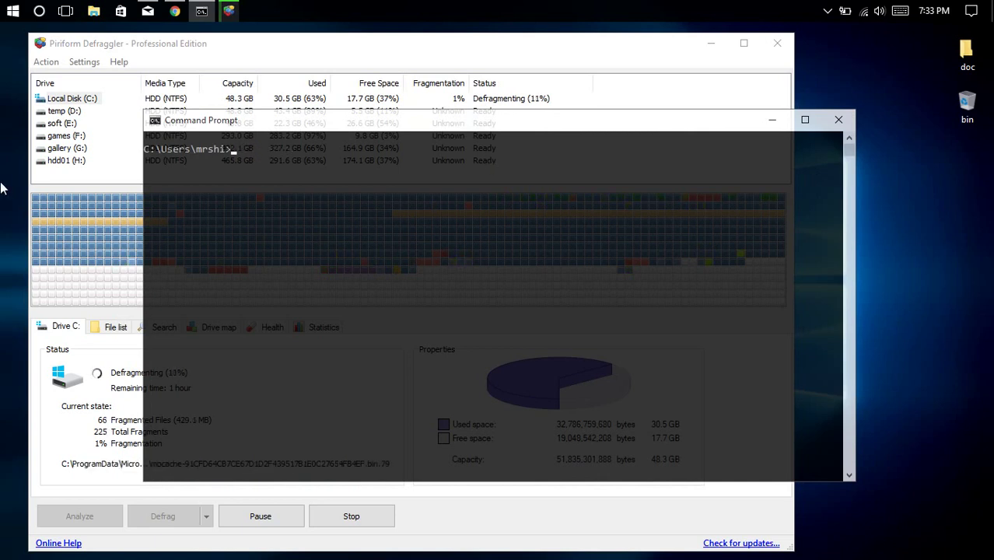
# - Write the note "If you are doing this for the first time it'll be pain in your" at the prompt
pyautogui.write('ou')
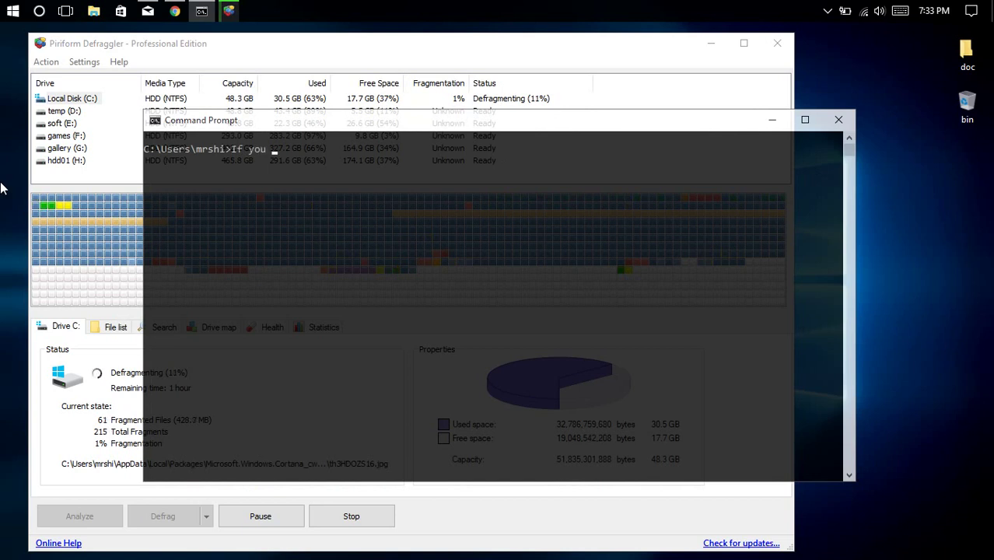
pyautogui.write(' are d')
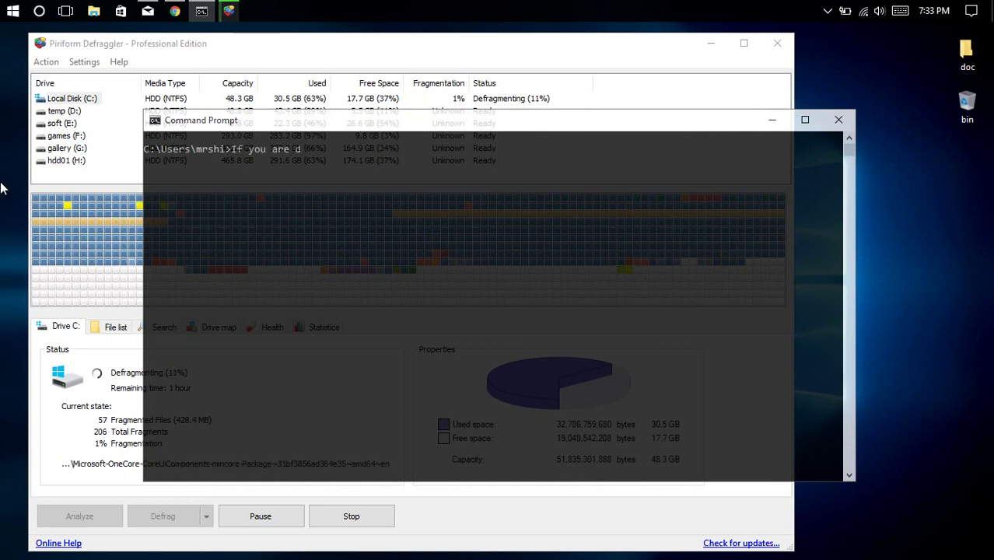
pyautogui.write('oing th')
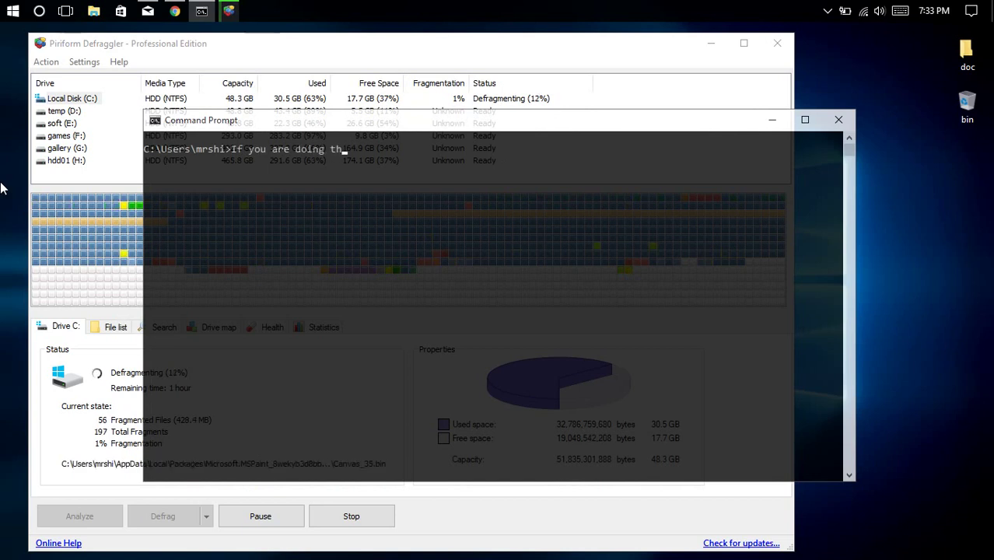
pyautogui.write('is for th')
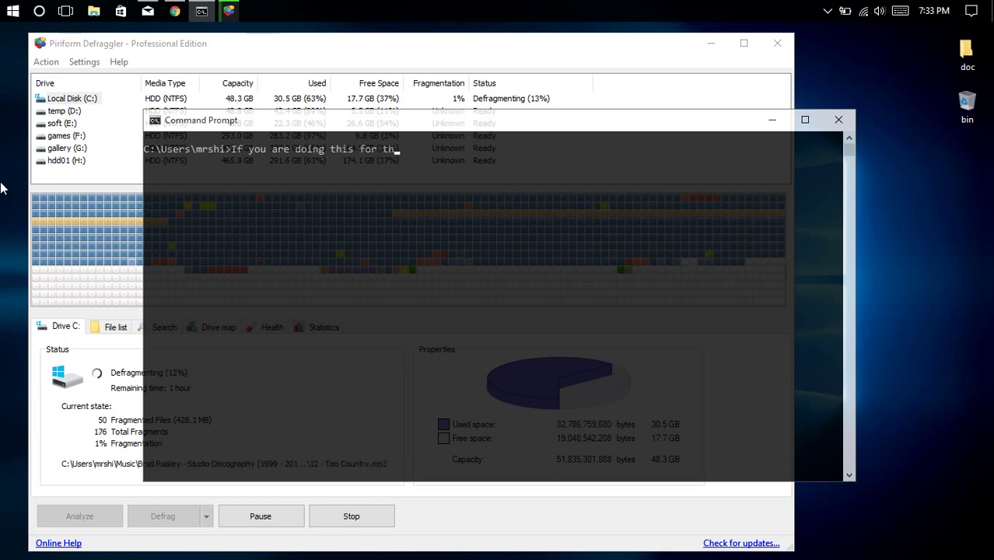
pyautogui.write('e fir')
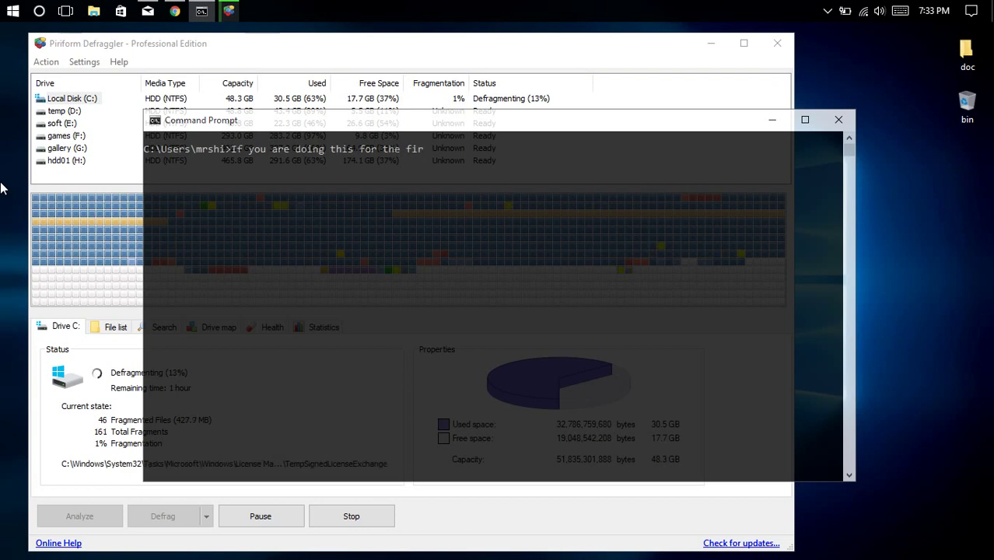
pyautogui.write('st time')
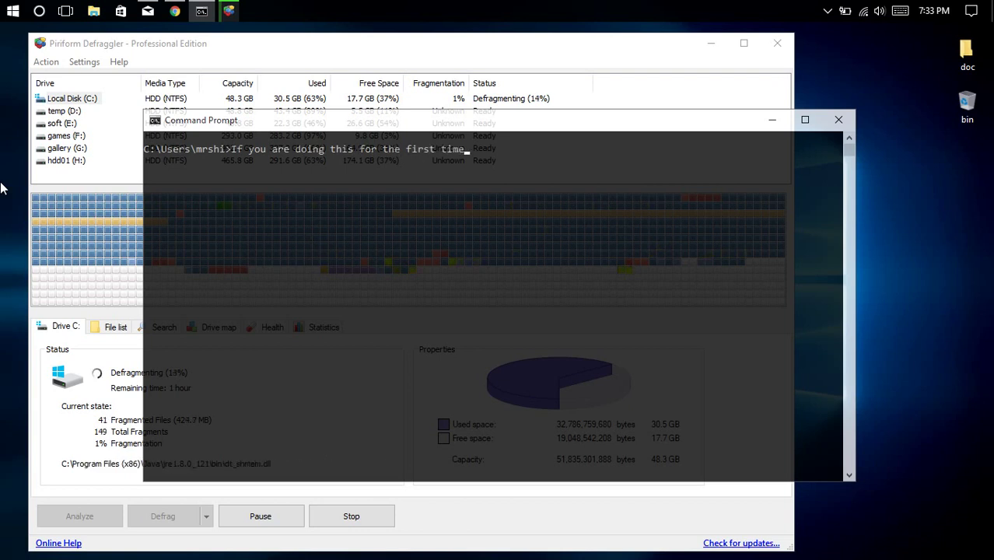
pyautogui.write(" it'll be pain in")
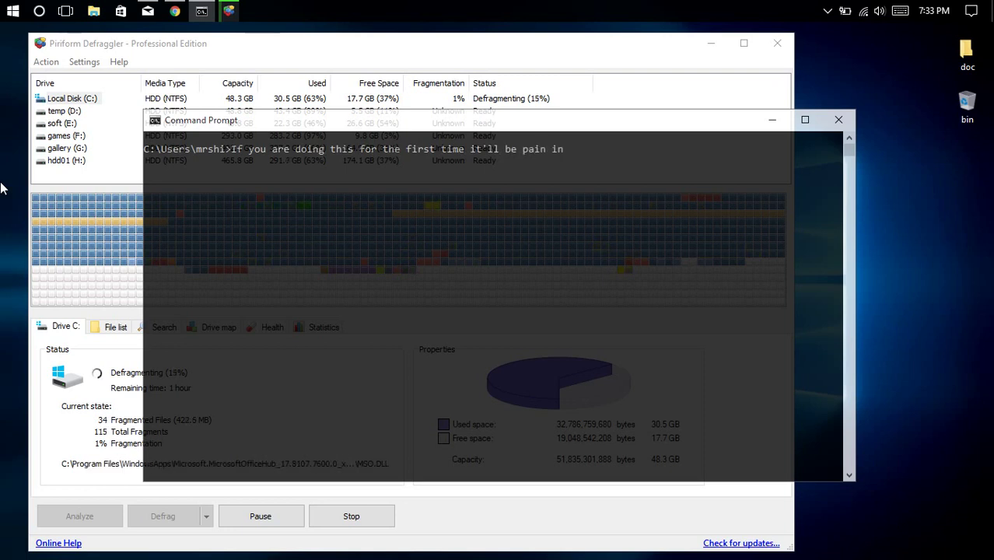
pyautogui.write(' your')
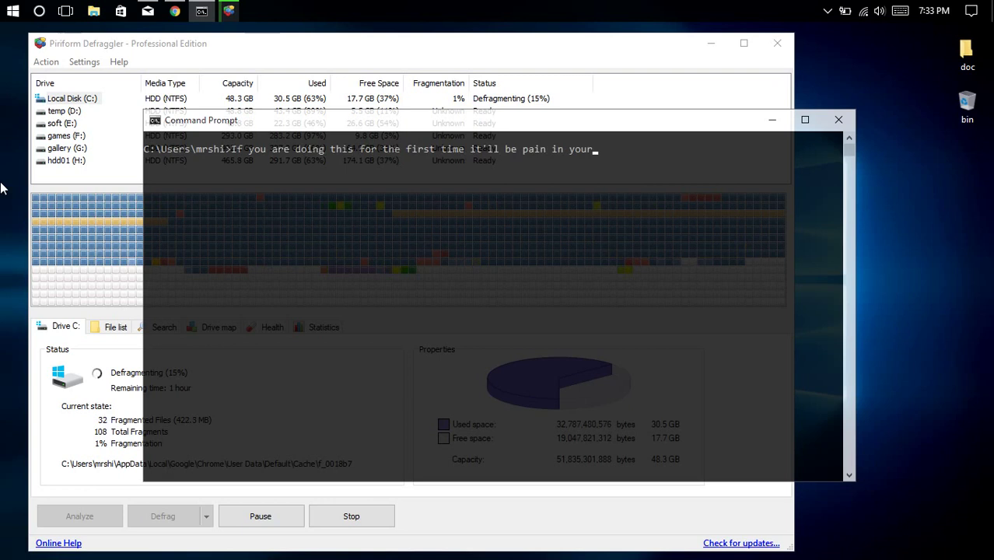
# - Reword the end of the note so it reads "If you are doing this for the first time it'll take more time"
pyautogui.press('BackSpace')
pyautogui.press('BackSpace')
pyautogui.press('BackSpace')
pyautogui.press('BackSpace')
pyautogui.press('BackSpace')
pyautogui.press('BackSpace')
pyautogui.press('BackSpace')
pyautogui.press('BackSpace')
pyautogui.press('BackSpace')
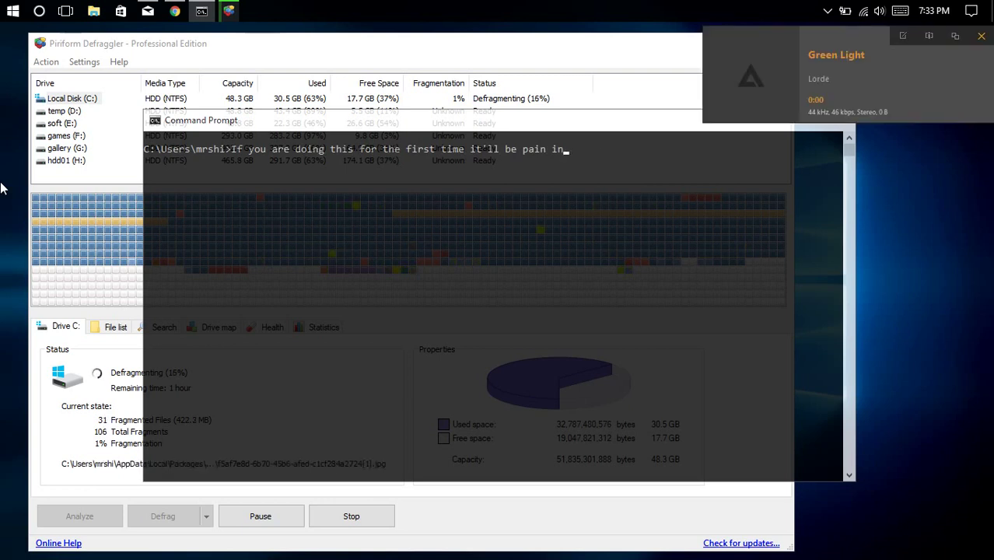
pyautogui.press('BackSpace')
pyautogui.press('BackSpace')
pyautogui.press('BackSpace')
pyautogui.press('BackSpace')
pyautogui.press('BackSpace')
pyautogui.press('BackSpace')
pyautogui.press('BackSpace')
pyautogui.press('BackSpace')
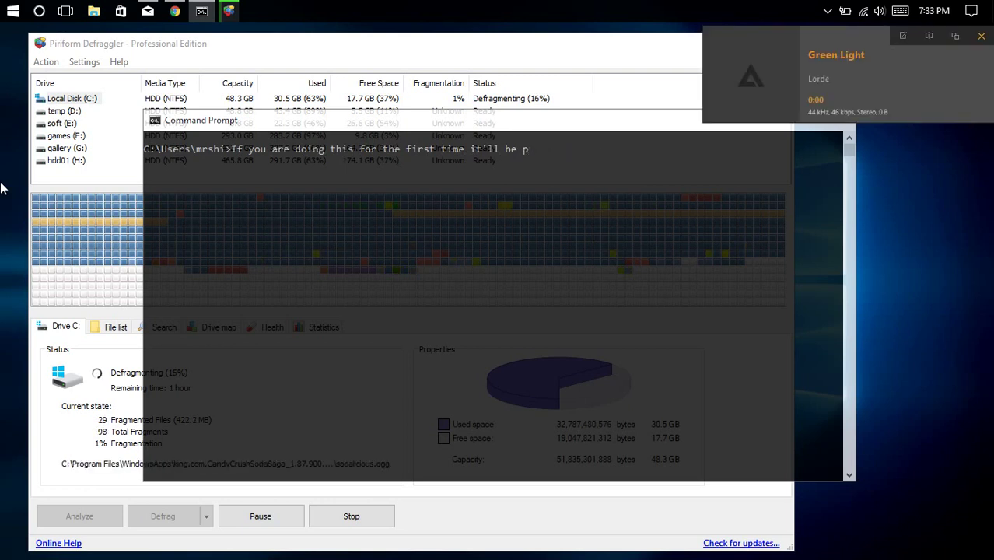
pyautogui.write('take more time')
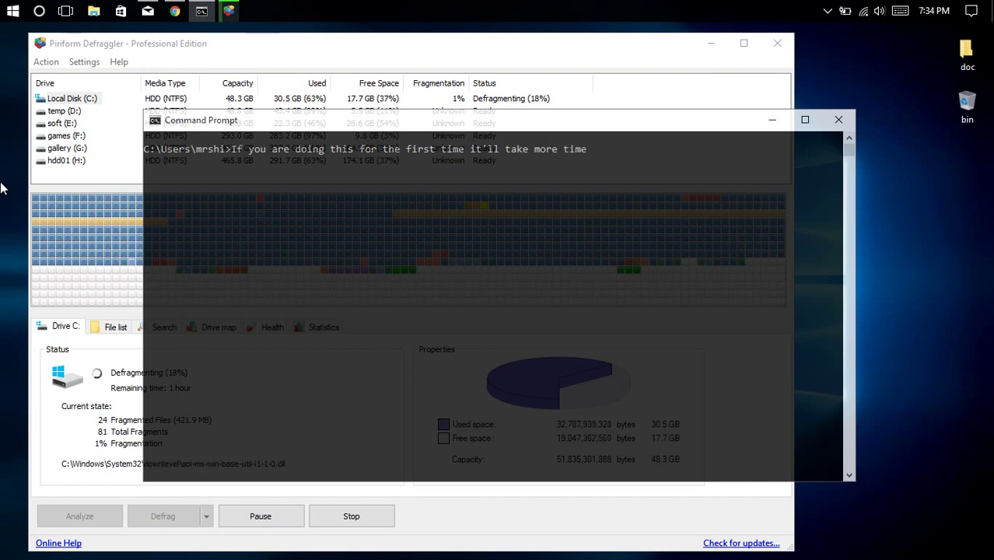
# - Replace the note at the prompt with "do it once a week,"
pyautogui.press('BackSpace')
pyautogui.press('BackSpace')
pyautogui.press('BackSpace')
pyautogui.press('BackSpace')
pyautogui.press('BackSpace')
pyautogui.press('BackSpace')
pyautogui.press('BackSpace')
pyautogui.press('BackSpace')
pyautogui.press('BackSpace')
pyautogui.press('BackSpace')
pyautogui.press('BackSpace')
pyautogui.press('BackSpace')
pyautogui.press('BackSpace')
pyautogui.press('BackSpace')
pyautogui.press('BackSpace')
pyautogui.press('BackSpace')
pyautogui.press('BackSpace')
pyautogui.press('BackSpace')
pyautogui.press('BackSpace')
pyautogui.press('BackSpace')
pyautogui.press('BackSpace')
pyautogui.press('BackSpace')
pyautogui.press('BackSpace')
pyautogui.press('BackSpace')
pyautogui.press('BackSpace')
pyautogui.press('BackSpace')
pyautogui.press('BackSpace')
pyautogui.press('BackSpace')
pyautogui.press('BackSpace')
pyautogui.press('BackSpace')
pyautogui.press('BackSpace')
pyautogui.press('BackSpace')
pyautogui.press('BackSpace')
pyautogui.write('do ')
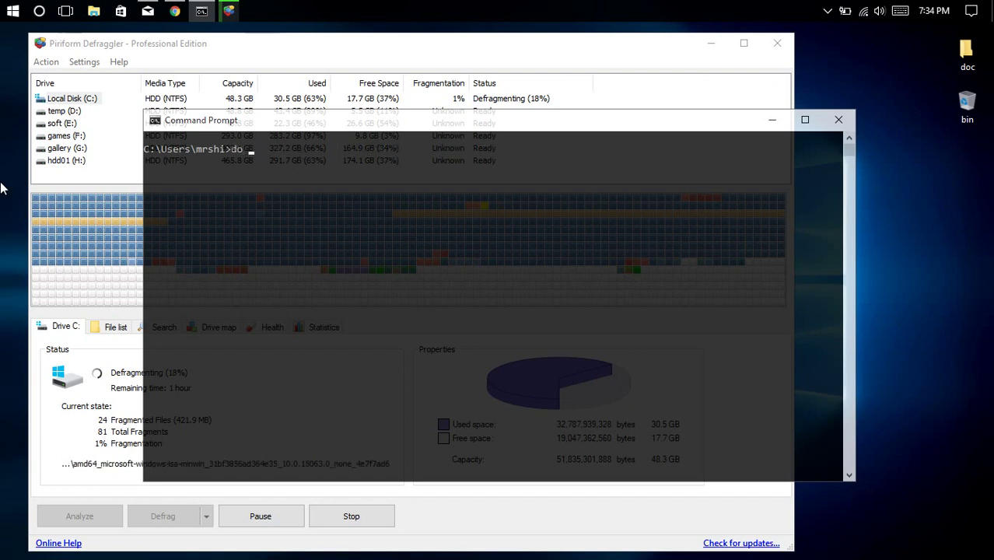
pyautogui.write('it on')
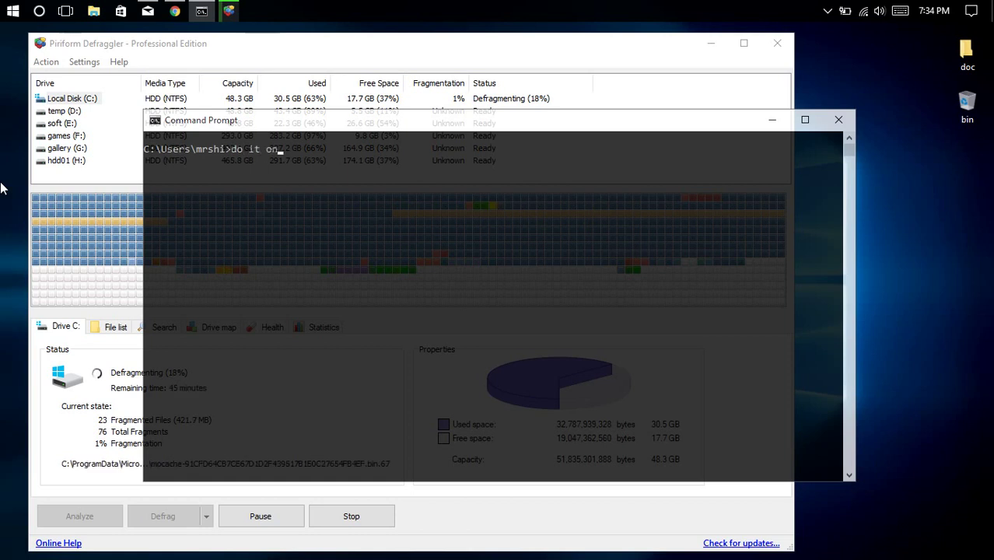
pyautogui.write('ce a')
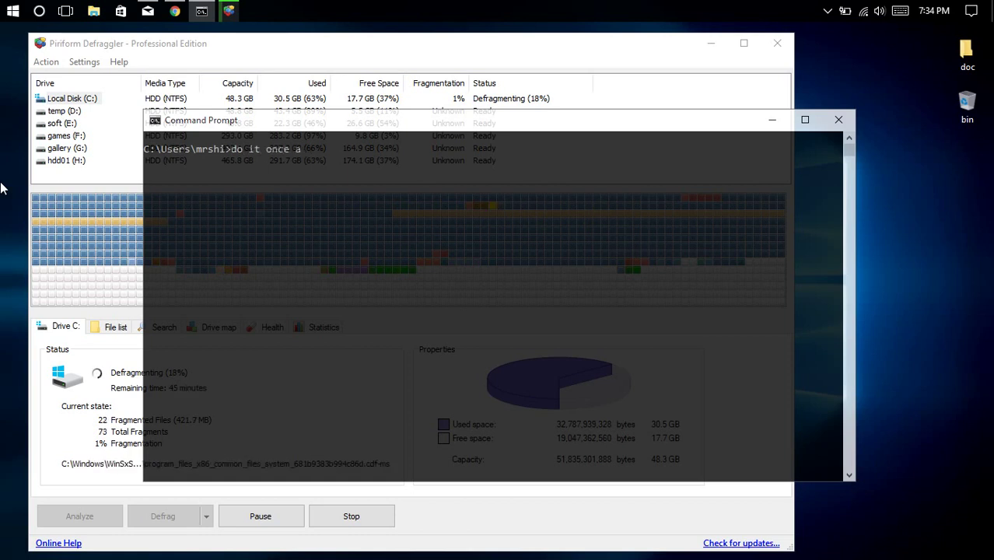
pyautogui.write(' wekk')
pyautogui.press('BackSpace')
pyautogui.press('BackSpace')
pyautogui.write('e')
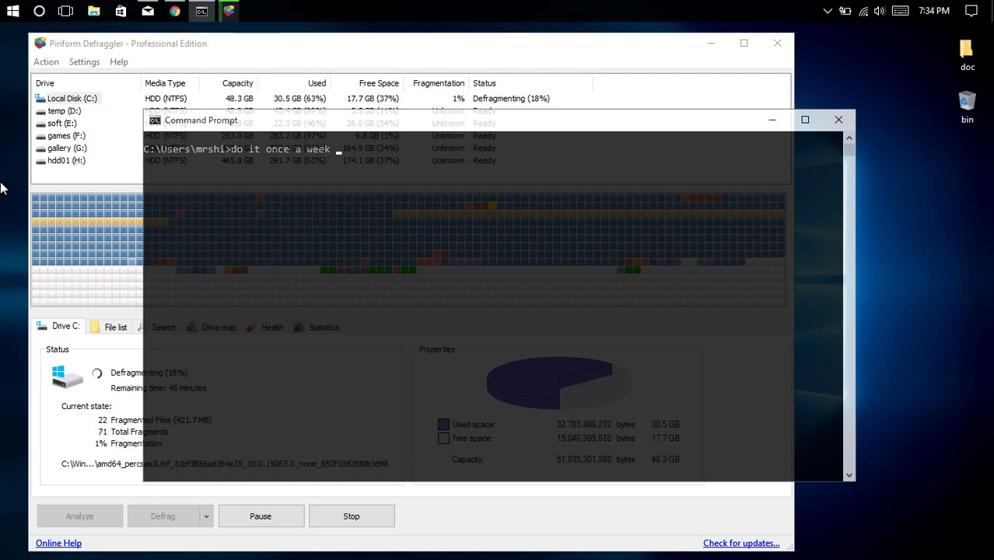
pyautogui.write('k,')
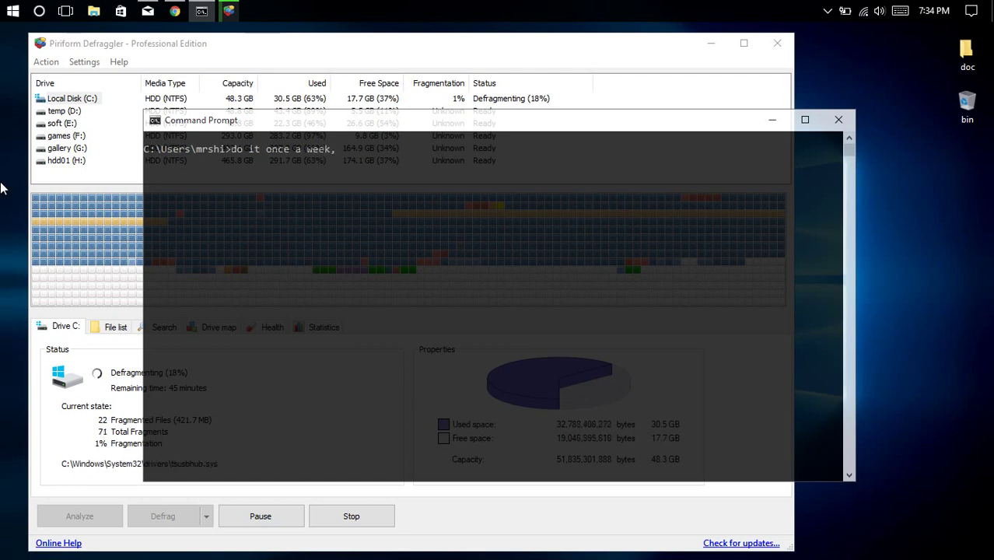
# - Replace the prompt note with "then it'll take less time,"
pyautogui.press('BackSpace')
pyautogui.press('BackSpace')
pyautogui.press('BackSpace')
pyautogui.press('BackSpace')
pyautogui.press('BackSpace')
pyautogui.press('BackSpace')
pyautogui.press('BackSpace')
pyautogui.press('BackSpace')
pyautogui.press('BackSpace')
pyautogui.press('BackSpace')
pyautogui.press('BackSpace')
pyautogui.press('BackSpace')
pyautogui.press('BackSpace')
pyautogui.press('BackSpace')
pyautogui.press('BackSpace')
pyautogui.press('BackSpace')
pyautogui.press('BackSpace')
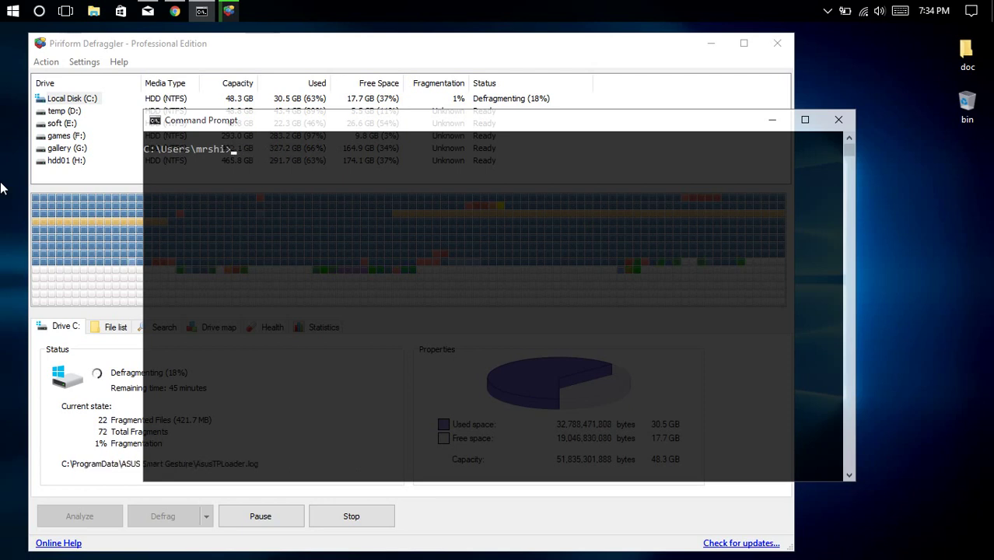
pyautogui.write("then it'll take le")
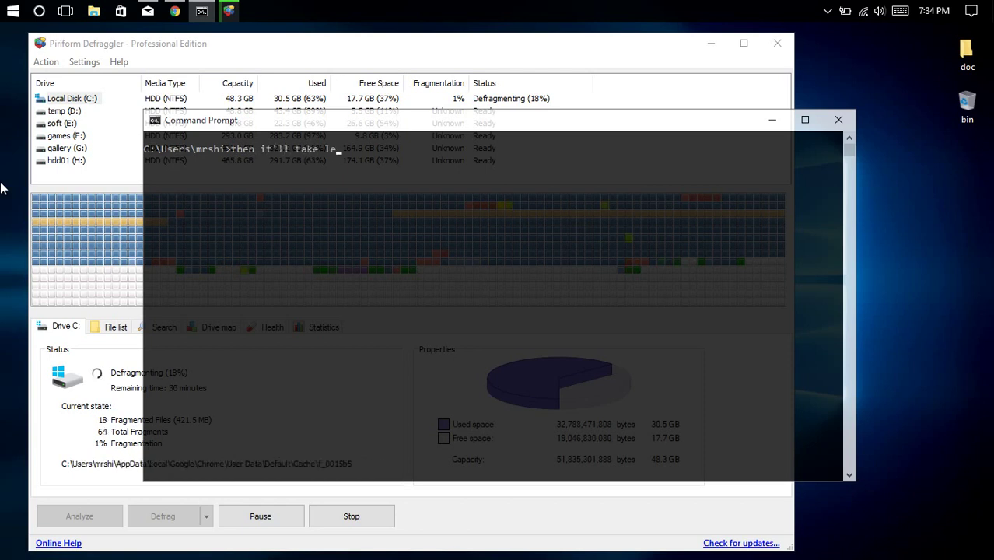
pyautogui.write('ss time,')
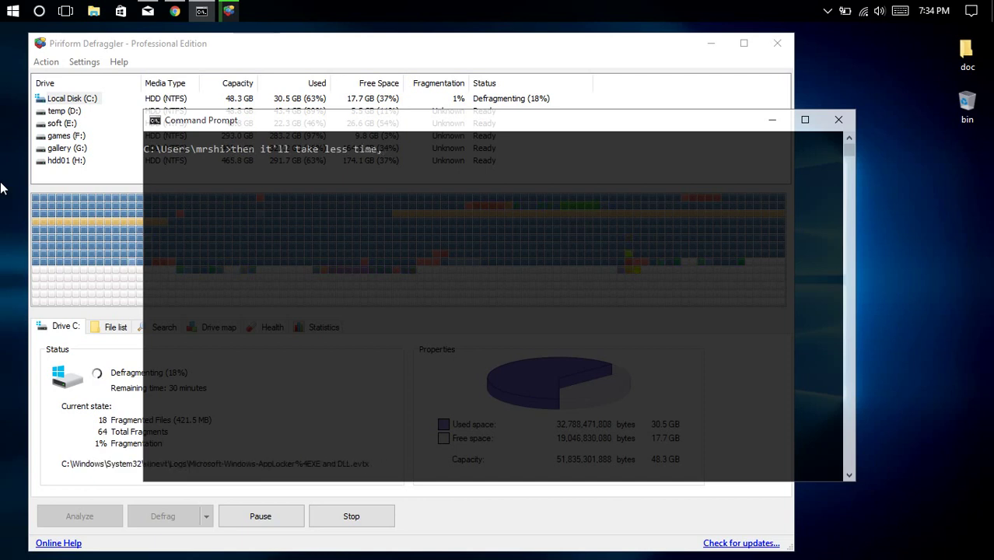
# - Replace the note on the prompt line with "after this restart your PC,"
pyautogui.press('BackSpace')
pyautogui.press('BackSpace')
pyautogui.press('BackSpace')
pyautogui.press('BackSpace')
pyautogui.press('BackSpace')
pyautogui.press('BackSpace')
pyautogui.press('BackSpace')
pyautogui.press('BackSpace')
pyautogui.press('BackSpace')
pyautogui.press('BackSpace')
pyautogui.press('BackSpace')
pyautogui.press('BackSpace')
pyautogui.press('BackSpace')
pyautogui.press('BackSpace')
pyautogui.press('BackSpace')
pyautogui.press('BackSpace')
pyautogui.press('BackSpace')
pyautogui.press('BackSpace')
pyautogui.press('BackSpace')
pyautogui.press('BackSpace')
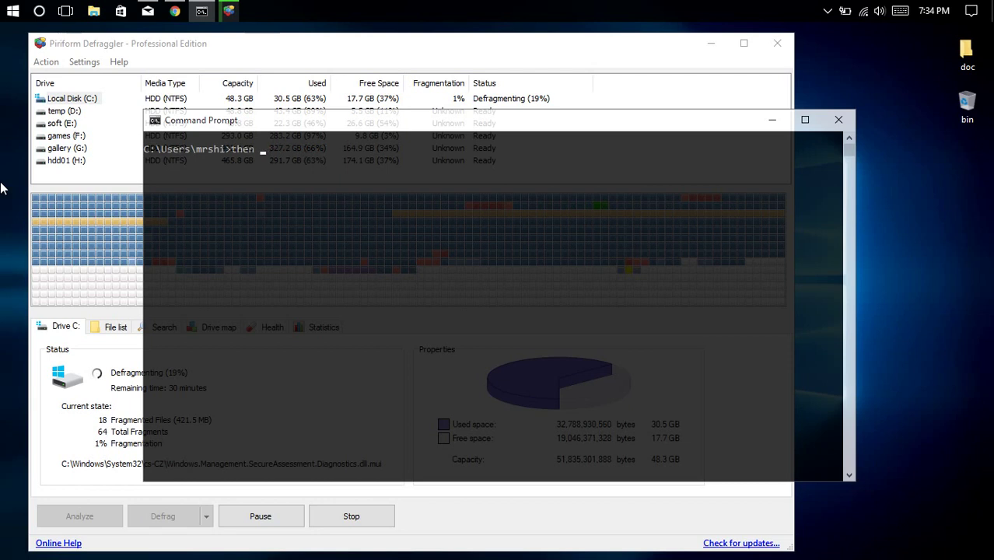
pyautogui.write('after this')
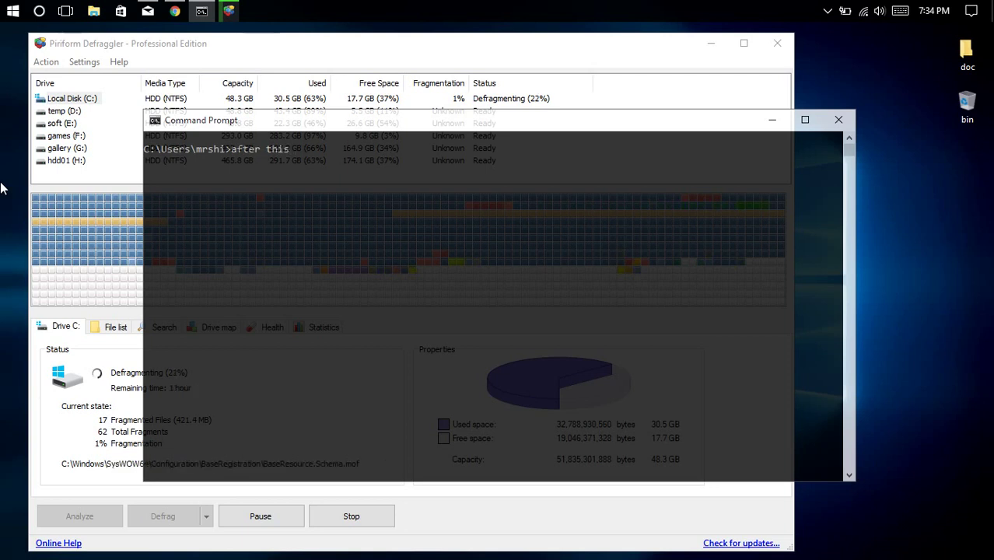
pyautogui.write('restart your PC')
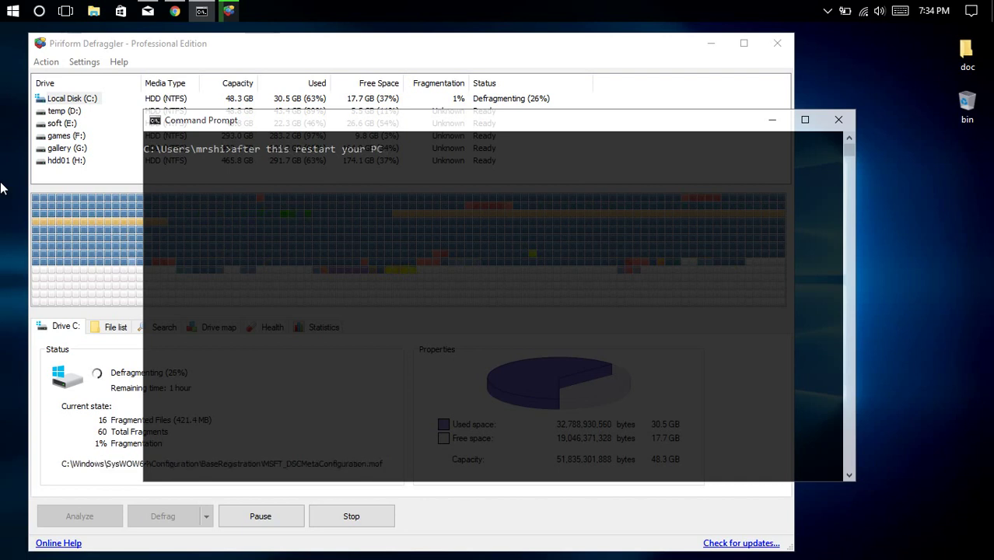
pyautogui.write(',')
# - Replace the note at the prompt with "After that your PC will be much faster"
pyautogui.press('BackSpace')
pyautogui.press('BackSpace')
pyautogui.press('BackSpace')
pyautogui.press('BackSpace')
pyautogui.press('BackSpace')
pyautogui.press('BackSpace')
pyautogui.press('BackSpace')
pyautogui.press('BackSpace')
pyautogui.press('BackSpace')
pyautogui.press('BackSpace')
pyautogui.press('BackSpace')
pyautogui.press('BackSpace')
pyautogui.press('BackSpace')
pyautogui.press('BackSpace')
pyautogui.press('BackSpace')
pyautogui.press('BackSpace')
pyautogui.press('BackSpace')
pyautogui.press('BackSpace')
pyautogui.press('BackSpace')
pyautogui.press('BackSpace')
pyautogui.write('Your')
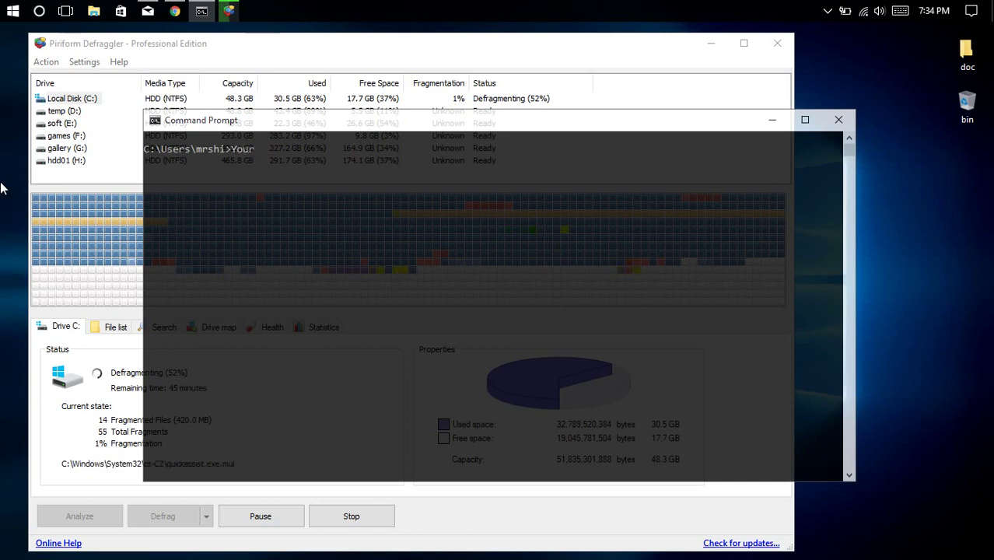
pyautogui.press('BackSpace')
pyautogui.press('BackSpace')
pyautogui.press('BackSpace')
pyautogui.press('BackSpace')
pyautogui.press('BackSpace')
pyautogui.write('After t')
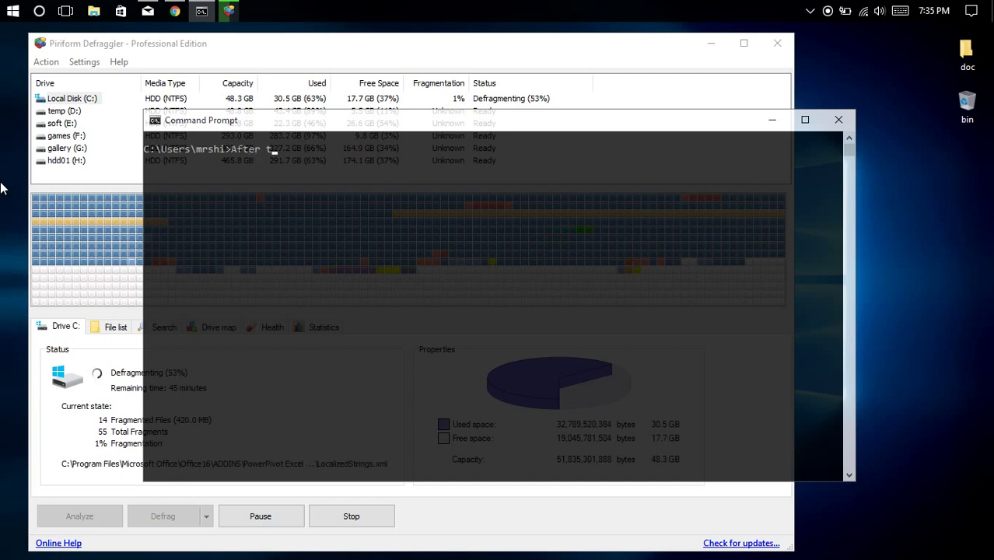
pyautogui.write('hat you')
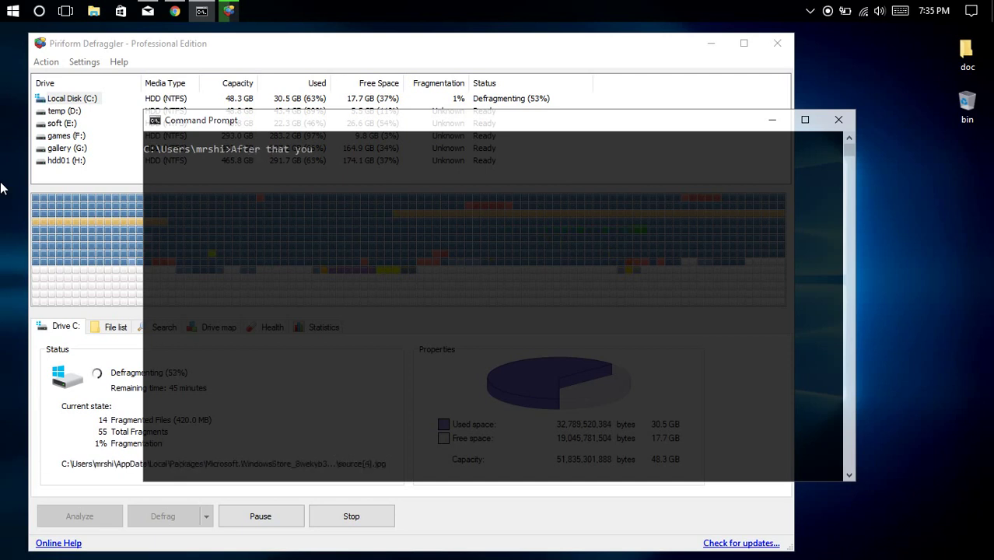
pyautogui.write('r PC will ')
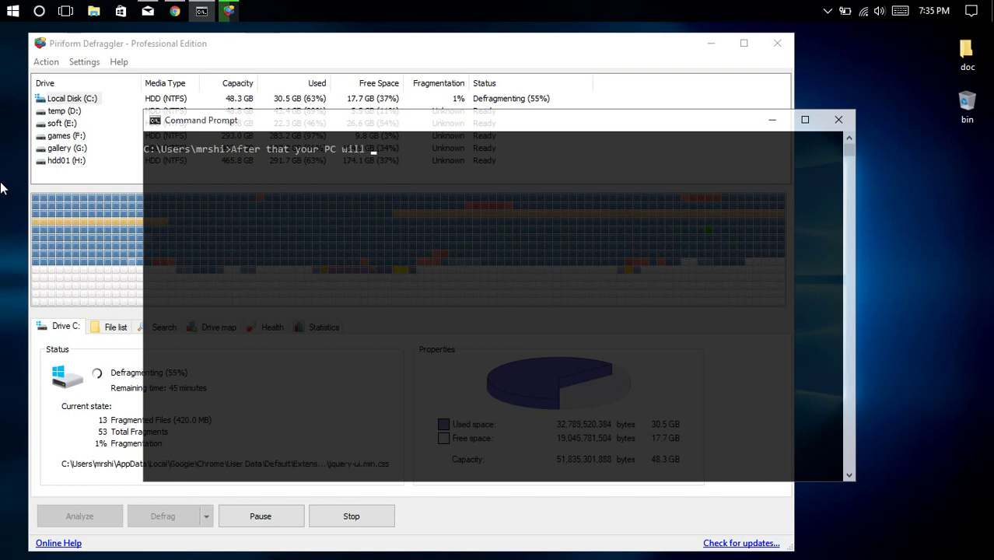
pyautogui.write('be much')
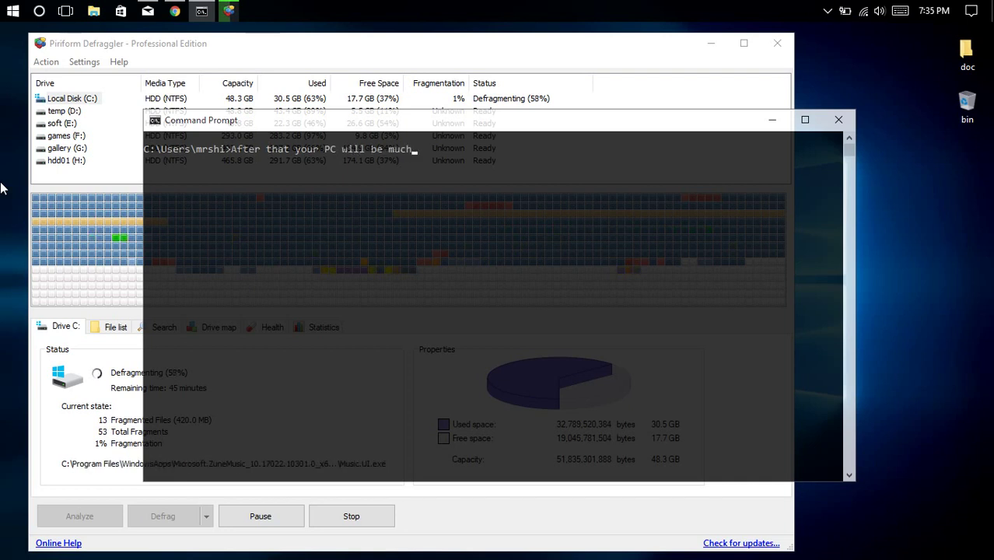
pyautogui.write(' faster')
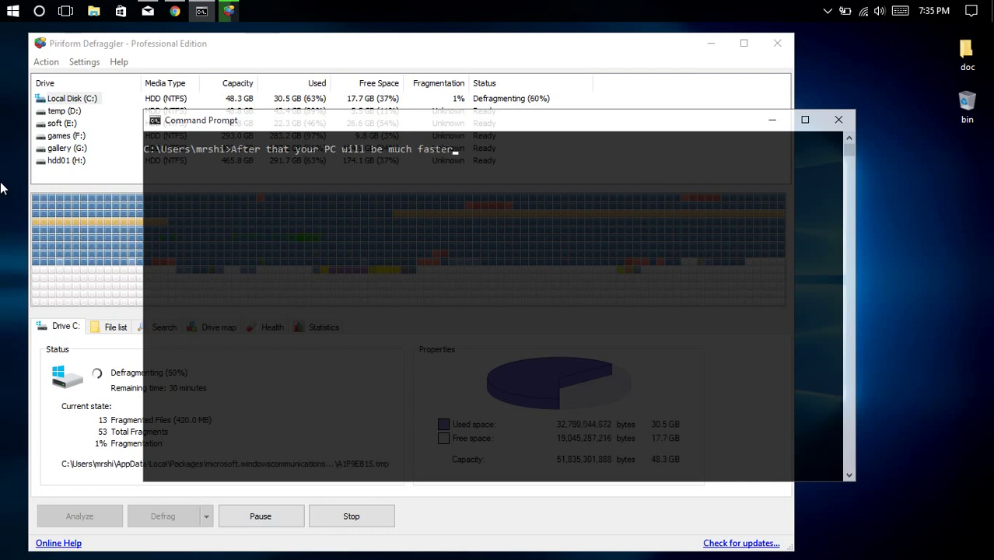
# - Replace the note at the prompt with "Thanks for watching..."
pyautogui.press('BackSpace')
pyautogui.press('BackSpace')
pyautogui.press('BackSpace')
pyautogui.press('BackSpace')
pyautogui.press('BackSpace')
pyautogui.press('BackSpace')
pyautogui.press('BackSpace')
pyautogui.press('BackSpace')
pyautogui.press('BackSpace')
pyautogui.press('BackSpace')
pyautogui.press('BackSpace')
pyautogui.press('BackSpace')
pyautogui.press('BackSpace')
pyautogui.press('BackSpace')
pyautogui.press('BackSpace')
pyautogui.press('BackSpace')
pyautogui.press('BackSpace')
pyautogui.press('BackSpace')
pyautogui.press('BackSpace')
pyautogui.press('BackSpace')
pyautogui.press('BackSpace')
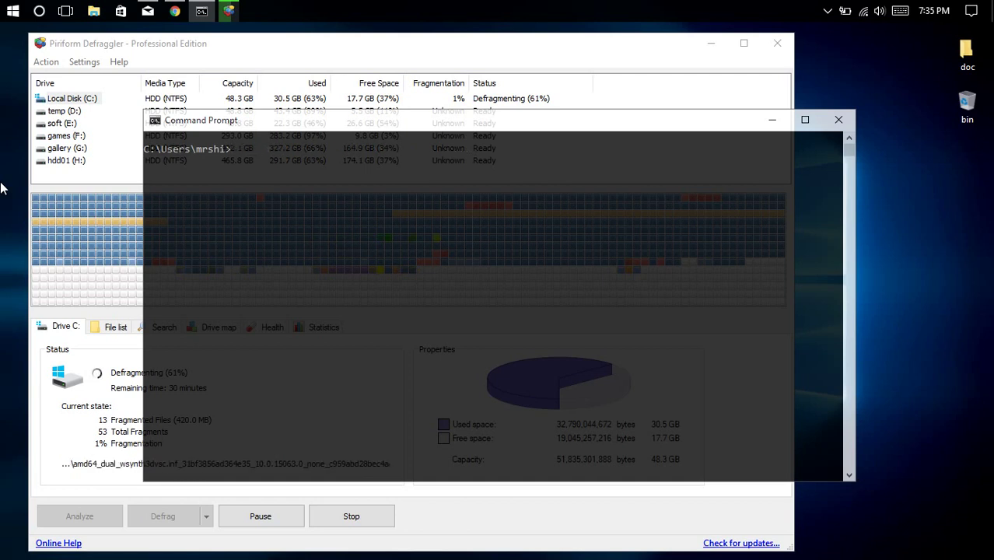
pyautogui.write('Thanks for w')
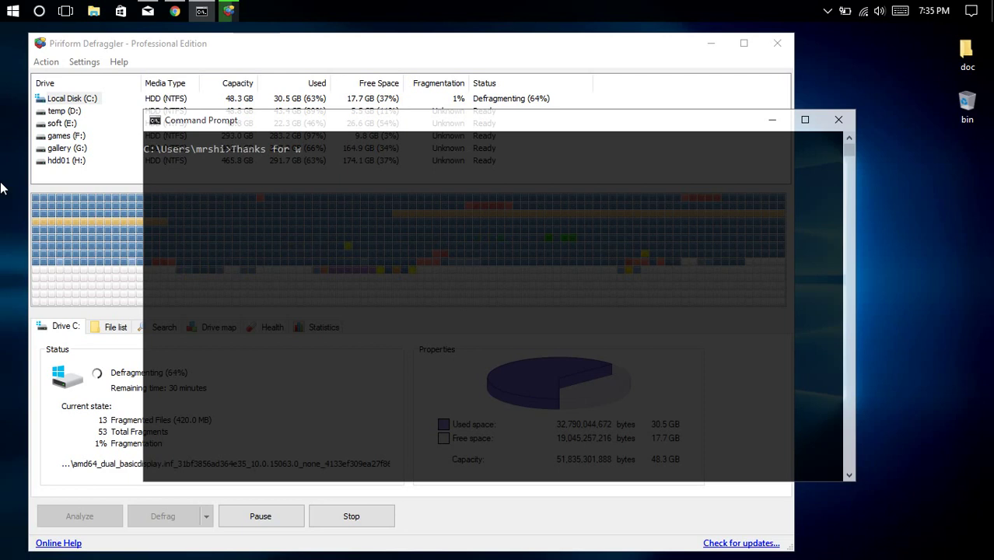
pyautogui.write('atching...')
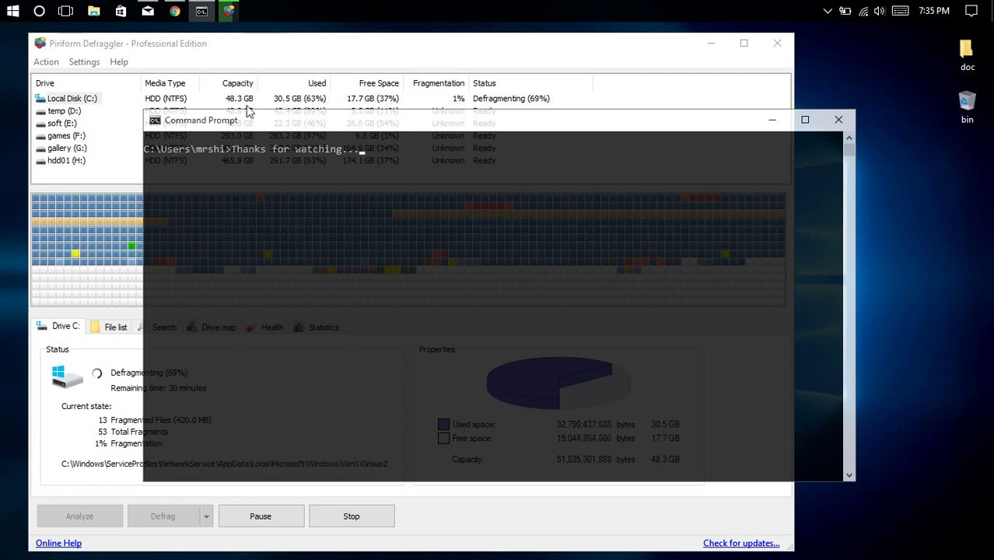
# - Switch to Defraggler and view the drive maps and status of drives D: through H:, ending on Local Disk (C:)
pyautogui.click(304, 44)
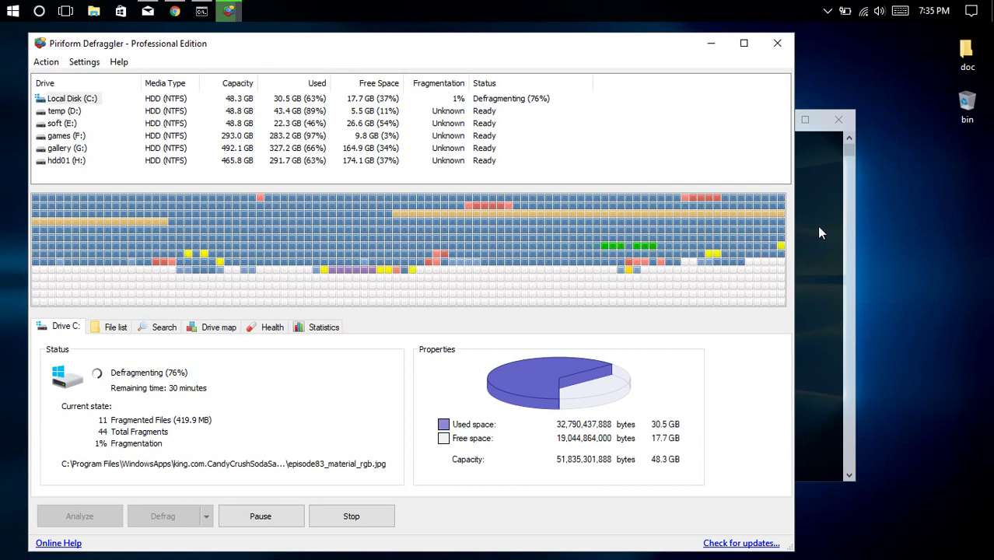
pyautogui.click(57, 113)
pyautogui.click(59, 123)
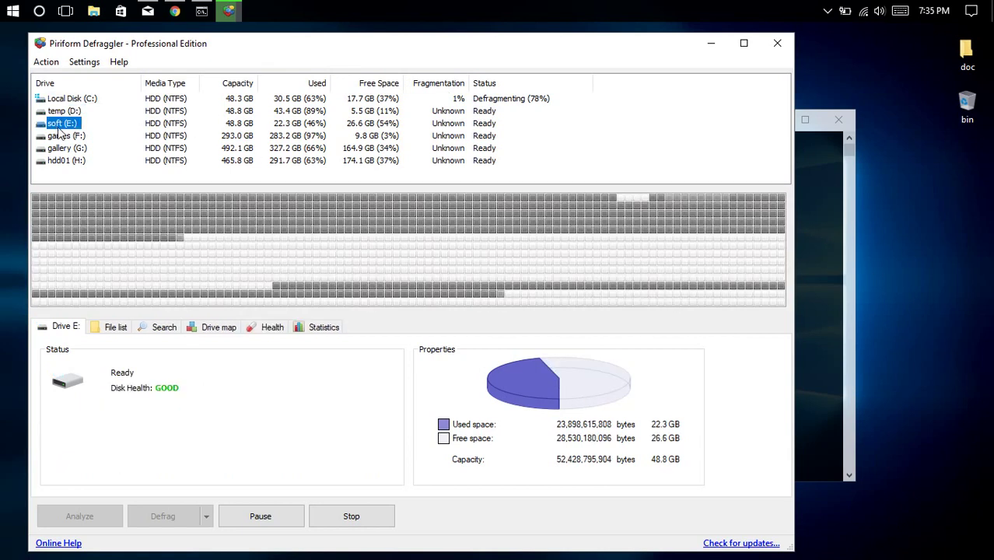
pyautogui.click(66, 137)
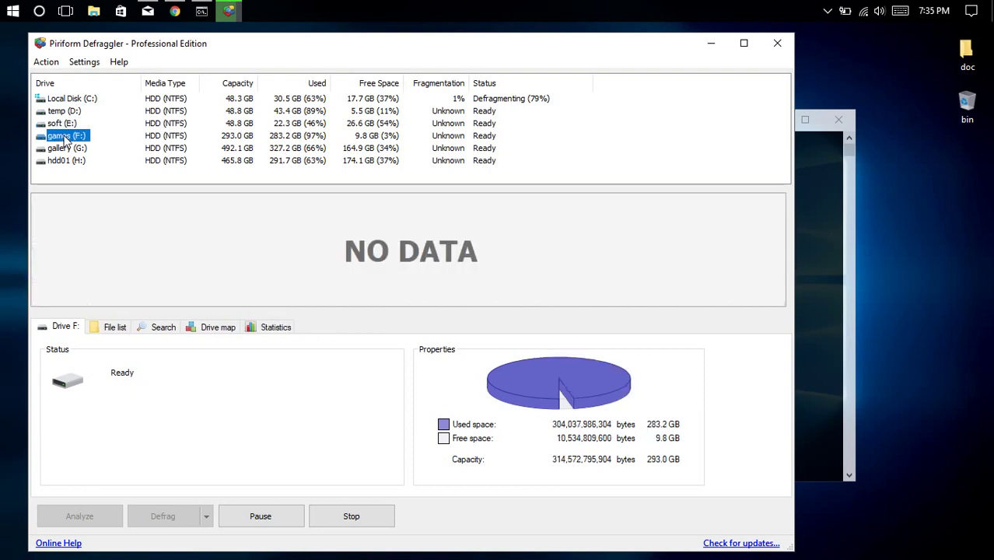
pyautogui.click(72, 150)
pyautogui.click(64, 161)
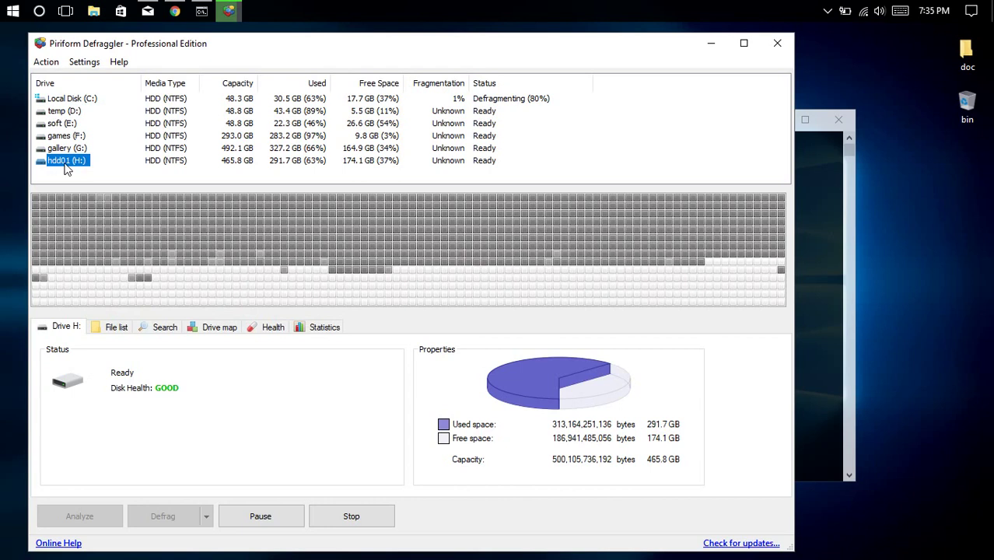
pyautogui.click(71, 113)
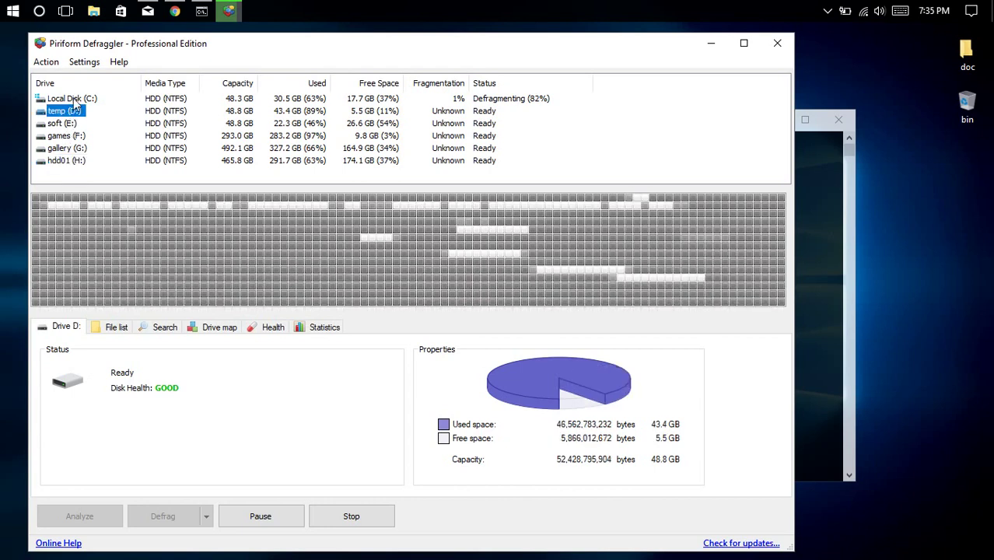
pyautogui.click(74, 100)
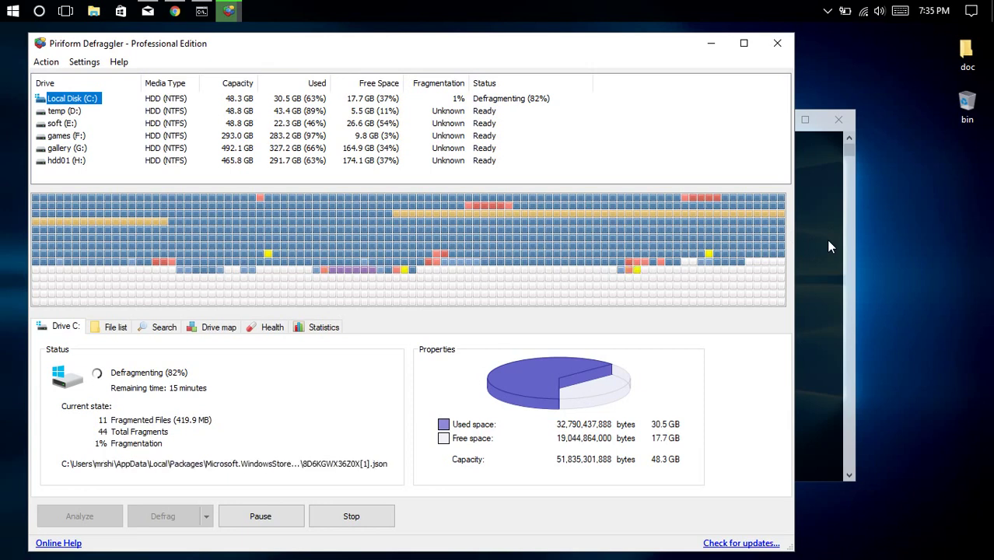
# - Return to Command Prompt and replace the note with "and one more thing"
pyautogui.click(826, 239)
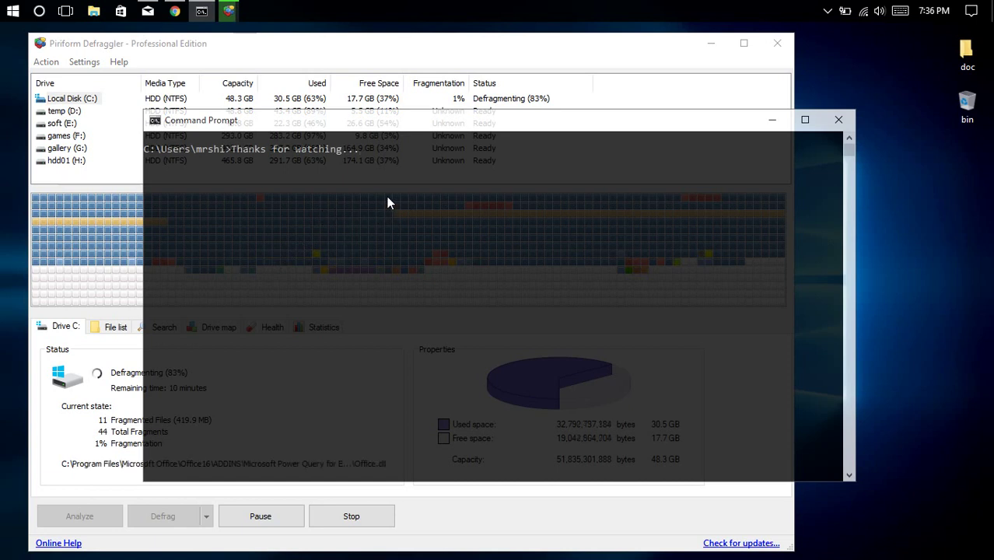
pyautogui.press('BackSpace')
pyautogui.press('BackSpace')
pyautogui.press('BackSpace')
pyautogui.press('BackSpace')
pyautogui.press('BackSpace')
pyautogui.press('BackSpace')
pyautogui.press('BackSpace')
pyautogui.press('BackSpace')
pyautogui.press('BackSpace')
pyautogui.press('BackSpace')
pyautogui.press('BackSpace')
pyautogui.press('BackSpace')
pyautogui.press('BackSpace')
pyautogui.press('BackSpace')
pyautogui.press('BackSpace')
pyautogui.press('BackSpace')
pyautogui.press('BackSpace')
pyautogui.press('BackSpace')
pyautogui.press('BackSpace')
pyautogui.press('BackSpace')
pyautogui.write('and one mor e th')
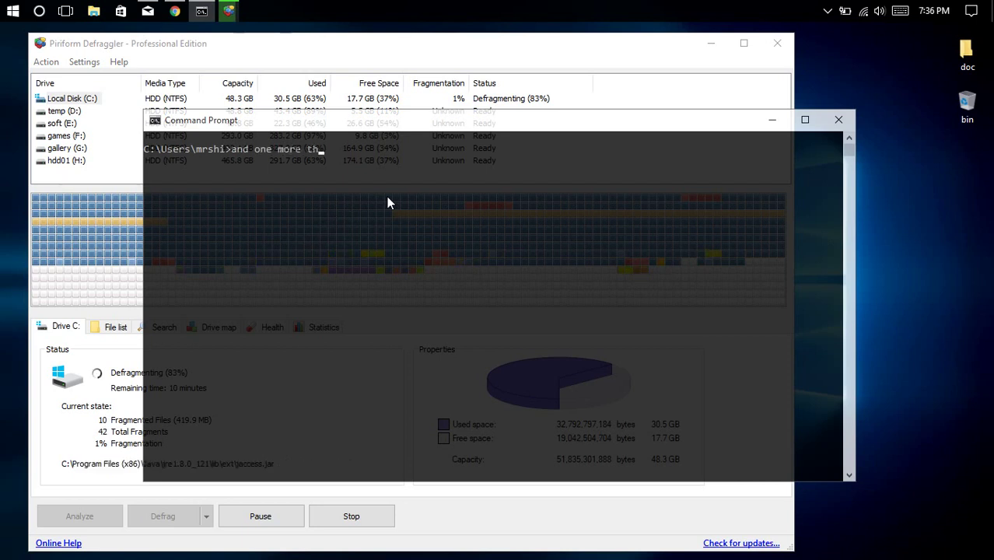
pyautogui.write('ing')
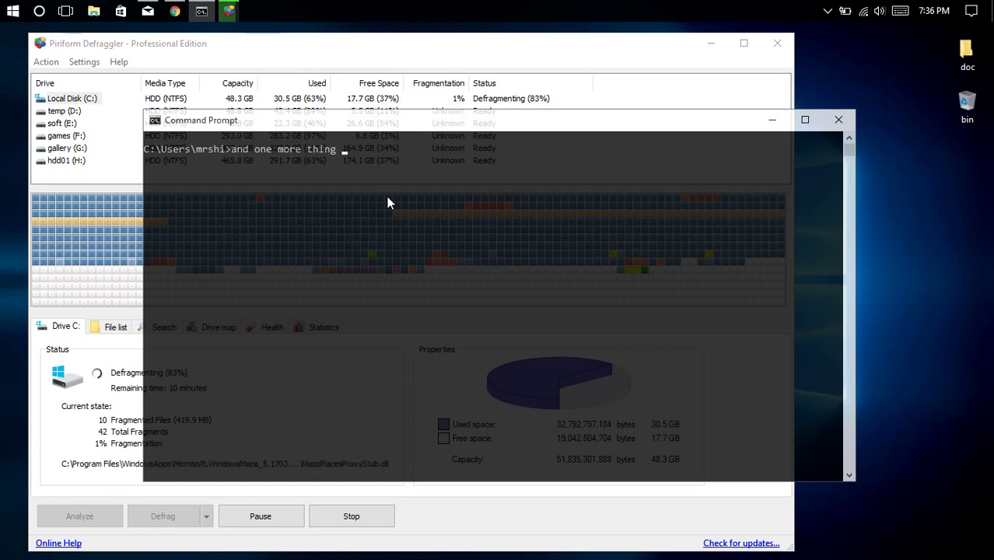
pyautogui.write('.')
# - Replace the prompt note with "do this only for your primary partition,"
pyautogui.press('BackSpace')
pyautogui.press('BackSpace')
pyautogui.press('BackSpace')
pyautogui.press('BackSpace')
pyautogui.press('BackSpace')
pyautogui.press('BackSpace')
pyautogui.press('BackSpace')
pyautogui.press('BackSpace')
pyautogui.press('BackSpace')
pyautogui.press('BackSpace')
pyautogui.press('BackSpace')
pyautogui.press('BackSpace')
pyautogui.press('BackSpace')
pyautogui.press('BackSpace')
pyautogui.press('BackSpace')
pyautogui.press('BackSpace')
pyautogui.press('BackSpace')
pyautogui.write('do this ')
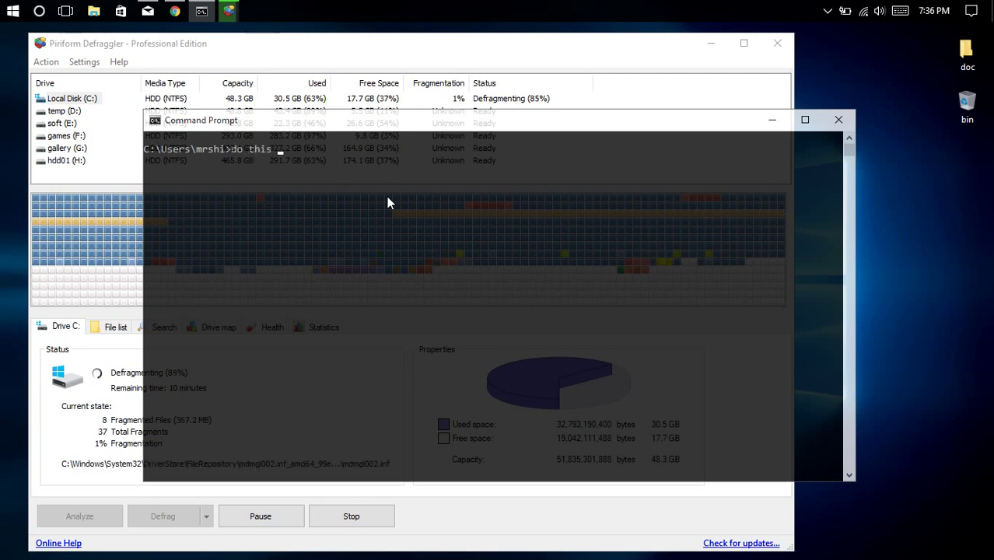
pyautogui.write('only')
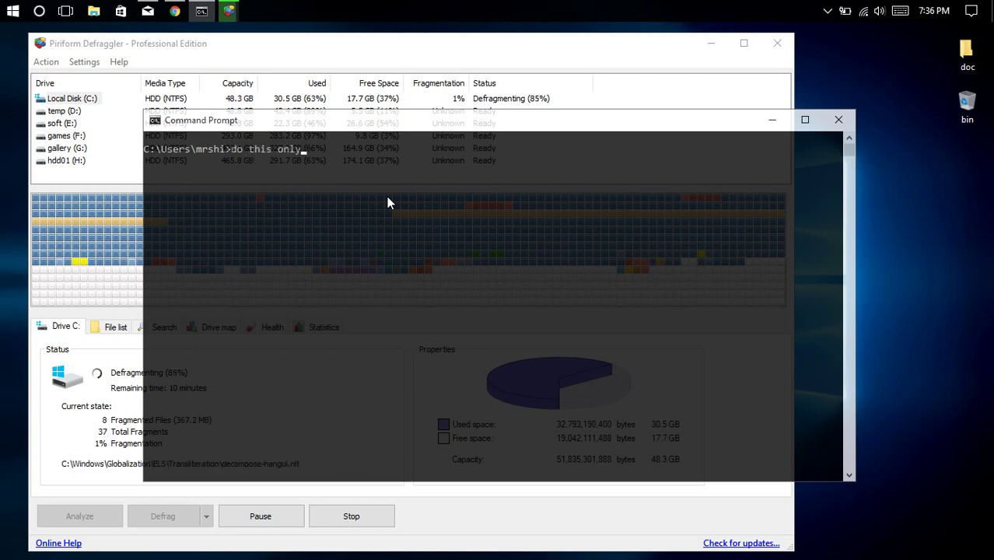
pyautogui.write(' for')
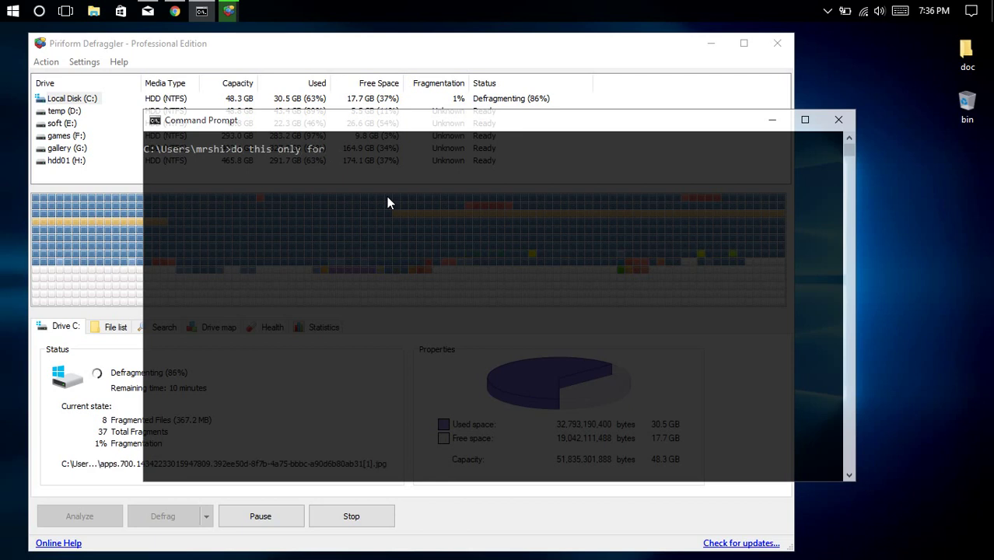
pyautogui.write(' you')
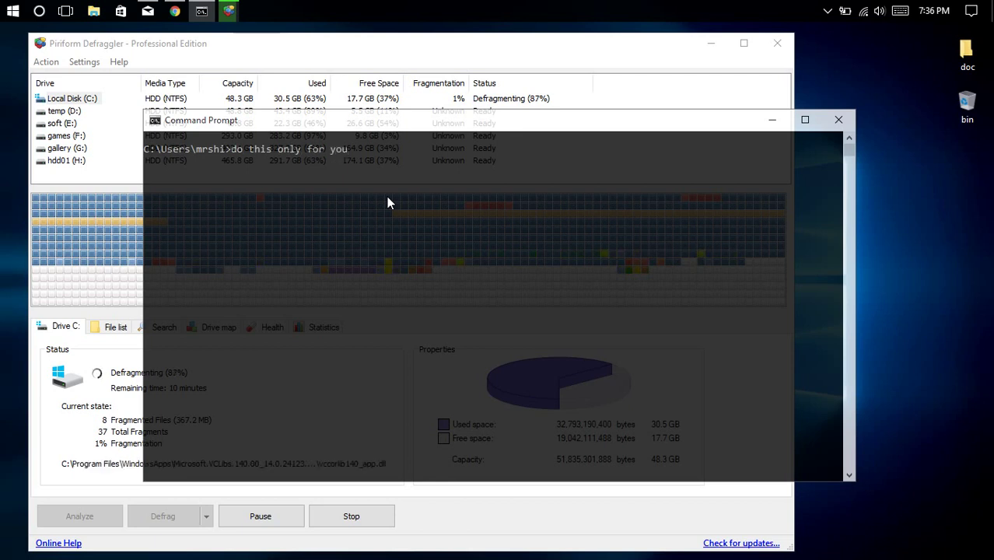
pyautogui.write('r primary partition,')
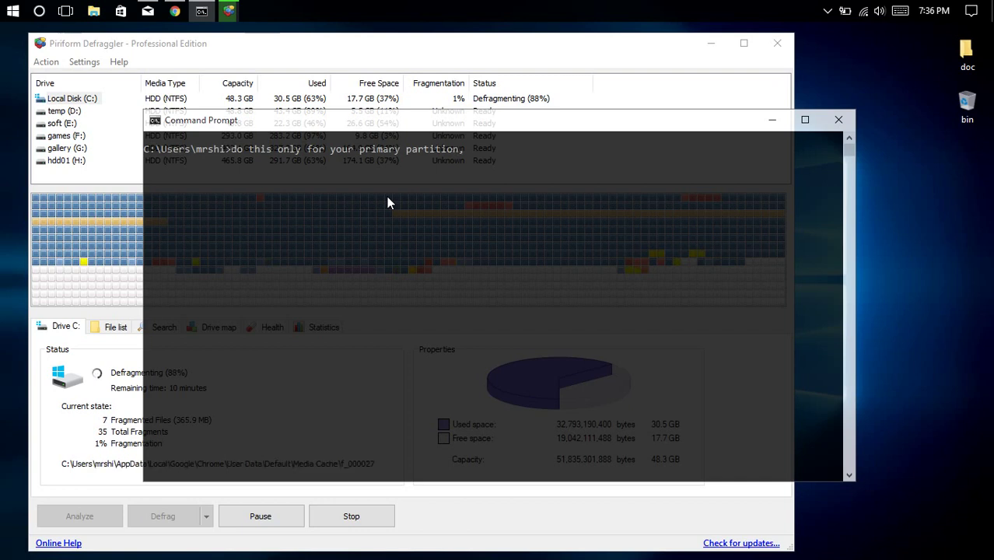
# - Clear the note from the prompt line, and check drive C:'s defragmentation in Defraggler before returning to Command Prompt
pyautogui.press('BackSpace')
pyautogui.press('BackSpace')
pyautogui.press('BackSpace')
pyautogui.press('BackSpace')
pyautogui.press('BackSpace')
pyautogui.press('BackSpace')
pyautogui.press('BackSpace')
pyautogui.press('BackSpace')
pyautogui.press('BackSpace')
pyautogui.press('BackSpace')
pyautogui.press('BackSpace')
pyautogui.press('BackSpace')
pyautogui.press('BackSpace')
pyautogui.press('BackSpace')
pyautogui.press('BackSpace')
pyautogui.press('BackSpace')
pyautogui.press('BackSpace')
pyautogui.press('BackSpace')
pyautogui.press('BackSpace')
pyautogui.press('BackSpace')
pyautogui.press('BackSpace')
pyautogui.press('BackSpace')
pyautogui.press('BackSpace')
pyautogui.press('BackSpace')
pyautogui.press('BackSpace')
pyautogui.press('BackSpace')
pyautogui.press('BackSpace')
pyautogui.press('BackSpace')
pyautogui.press('BackSpace')
pyautogui.press('BackSpace')
pyautogui.press('BackSpace')
pyautogui.press('BackSpace')
pyautogui.press('BackSpace')
pyautogui.press('BackSpace')
pyautogui.press('BackSpace')
pyautogui.press('BackSpace')
pyautogui.press('BackSpace')
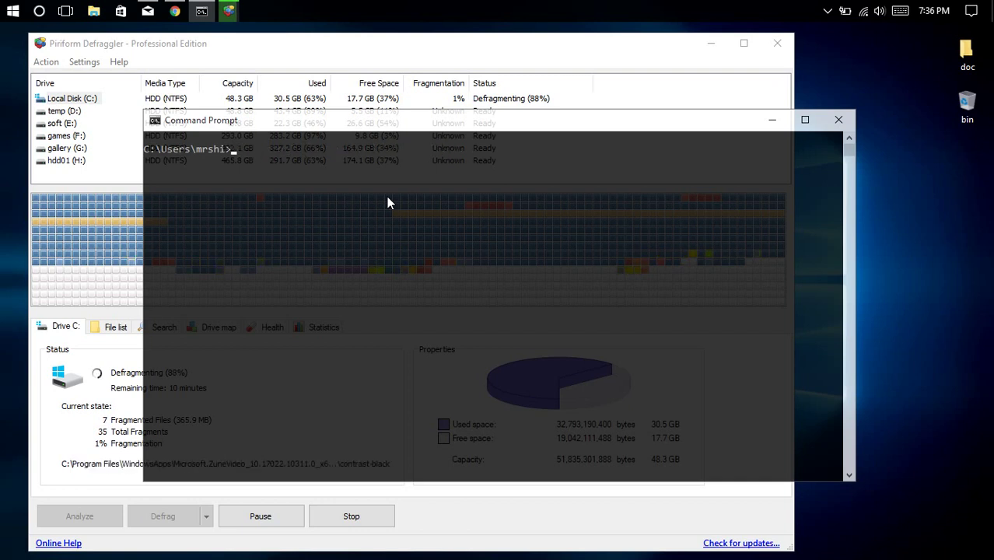
pyautogui.click(495, 56)
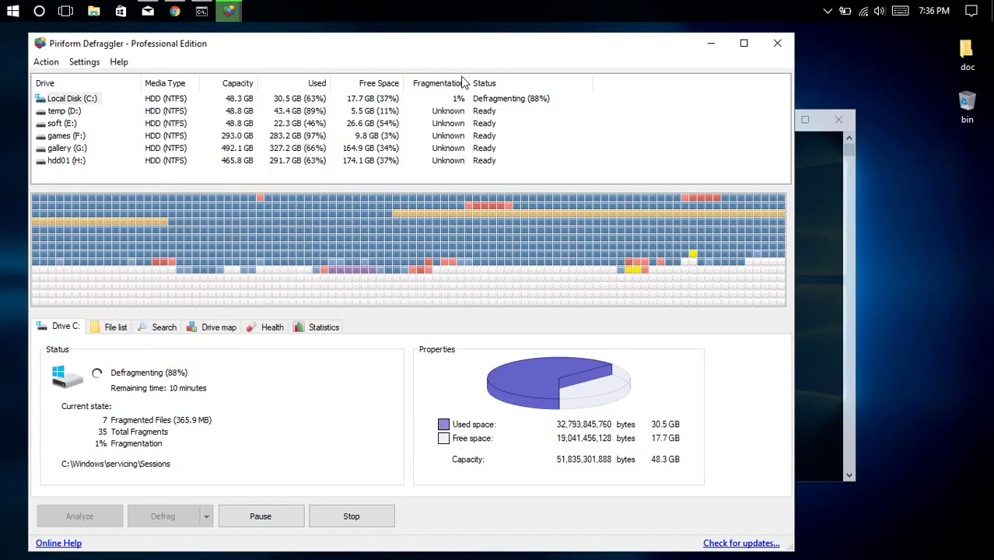
pyautogui.click(828, 275)
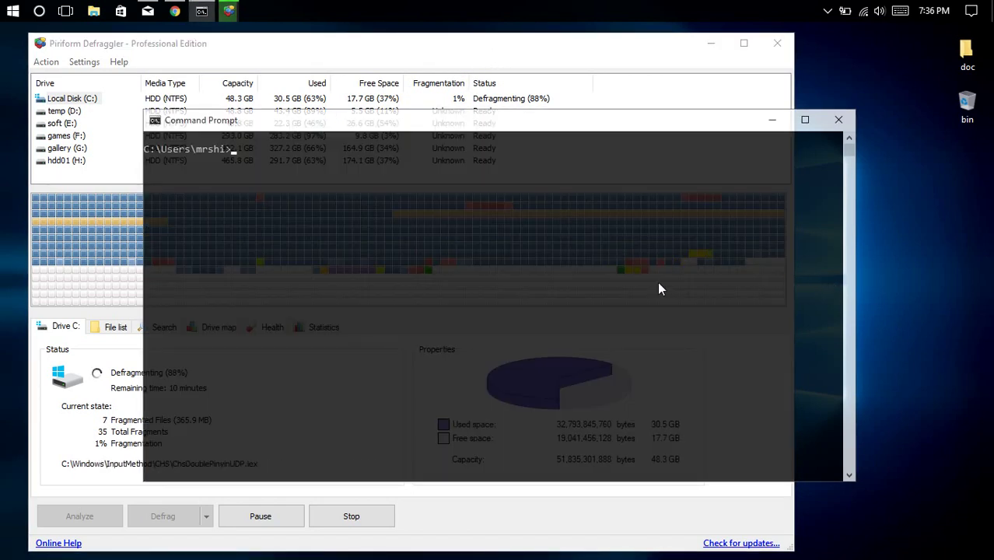